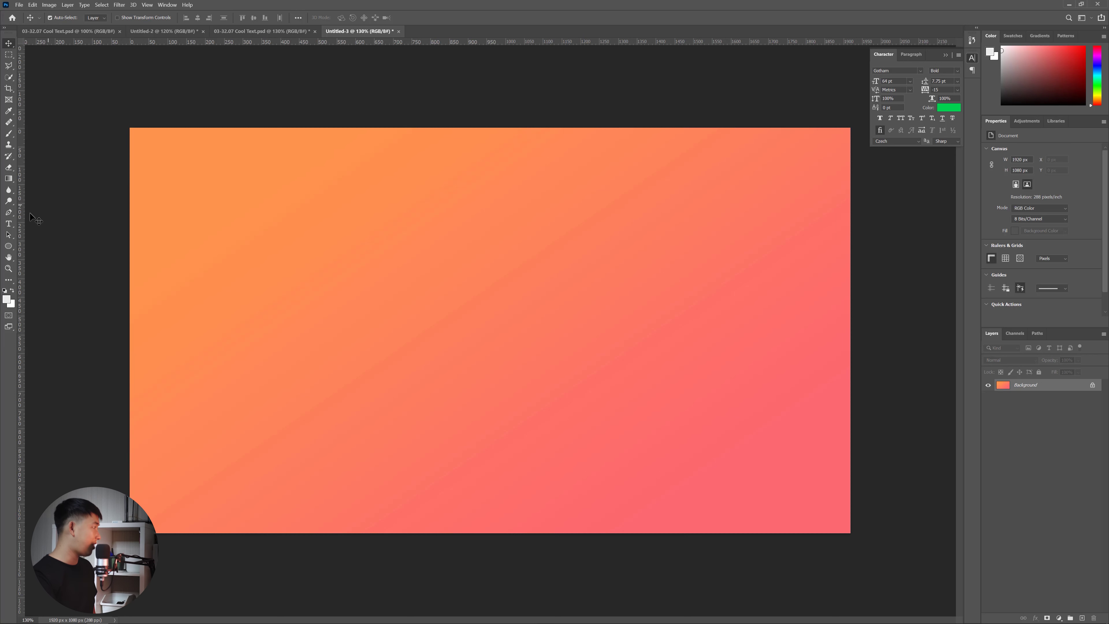
Add 'LONG LIFE' as bold green Gotham text and drag it toward the canvas centre
{"action": "left_click", "coordinate": [11, 223]}
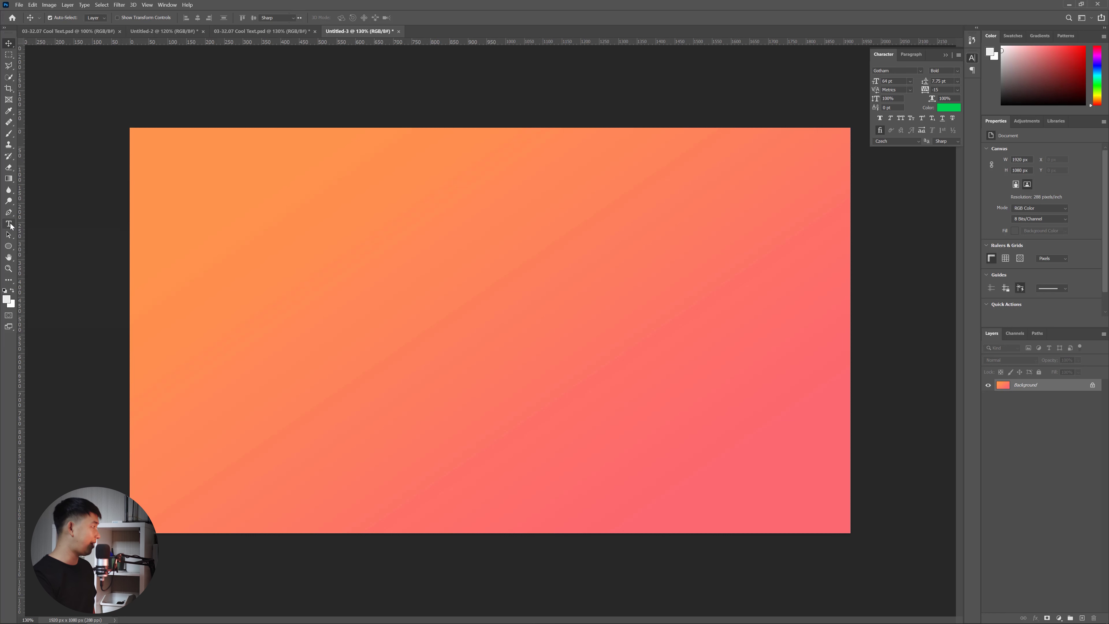
{"action": "left_click", "coordinate": [328, 314]}
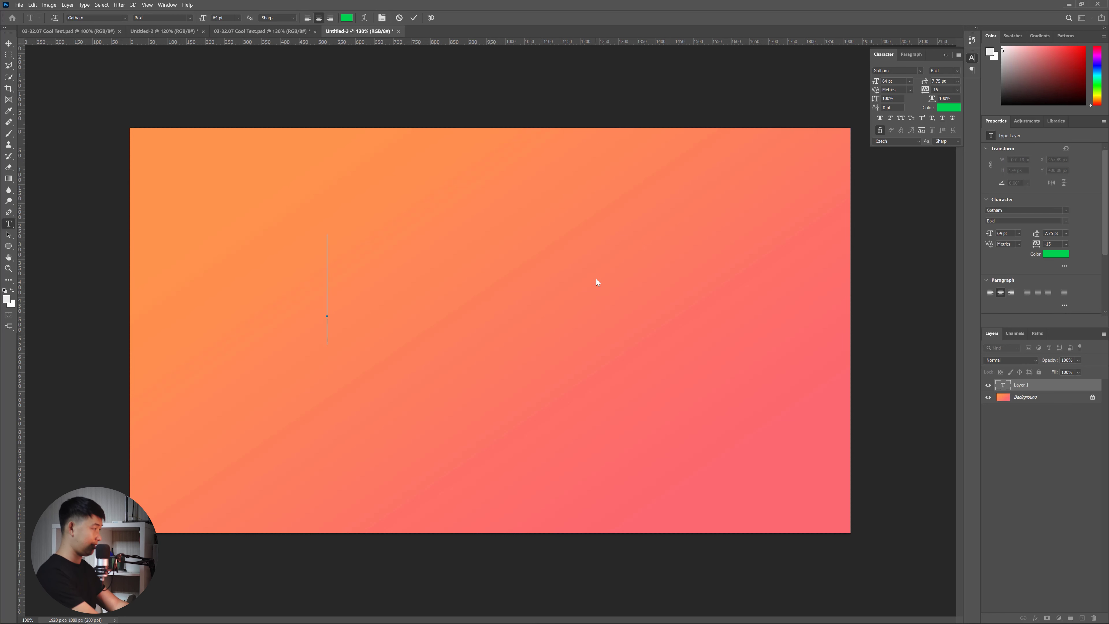
{"action": "type", "text": "LONG LIFE"}
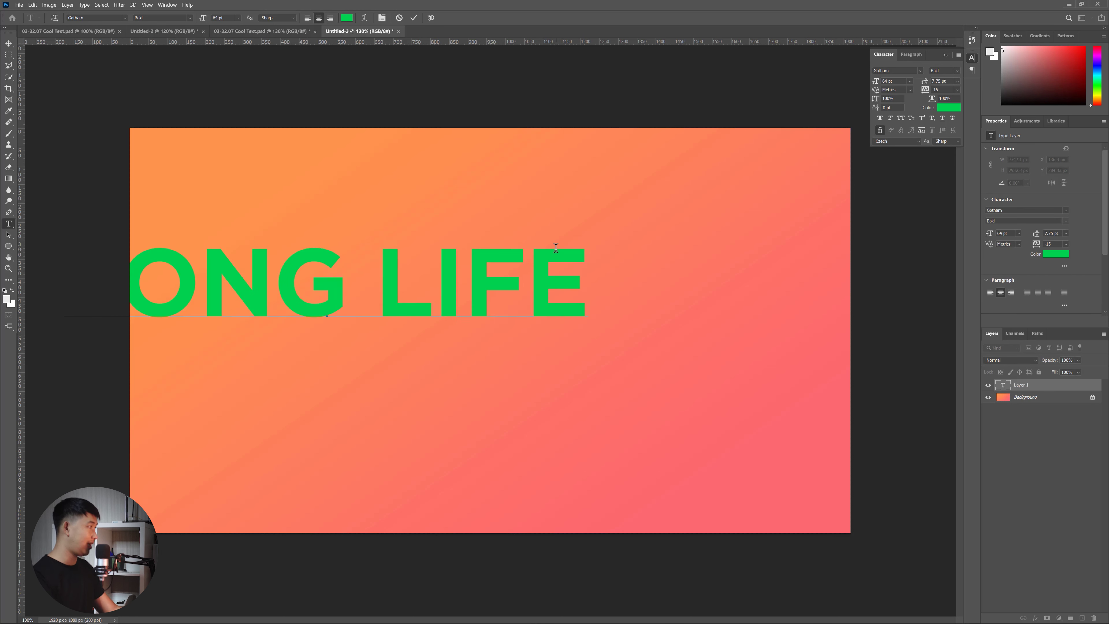
{"action": "left_click", "coordinate": [414, 20]}
{"action": "key", "text": "v"}
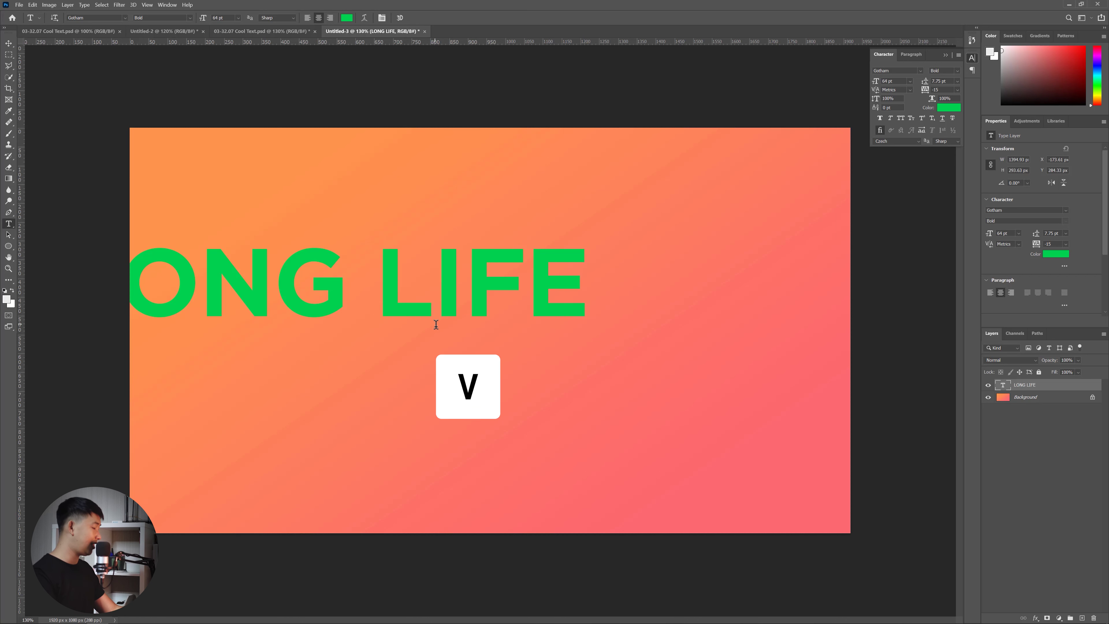
{"action": "mouse_move", "coordinate": [481, 285]}
{"action": "left_mouse_down"}
{"action": "mouse_move", "coordinate": [640, 307]}
{"action": "mouse_move", "coordinate": [654, 322]}
{"action": "left_mouse_up"}
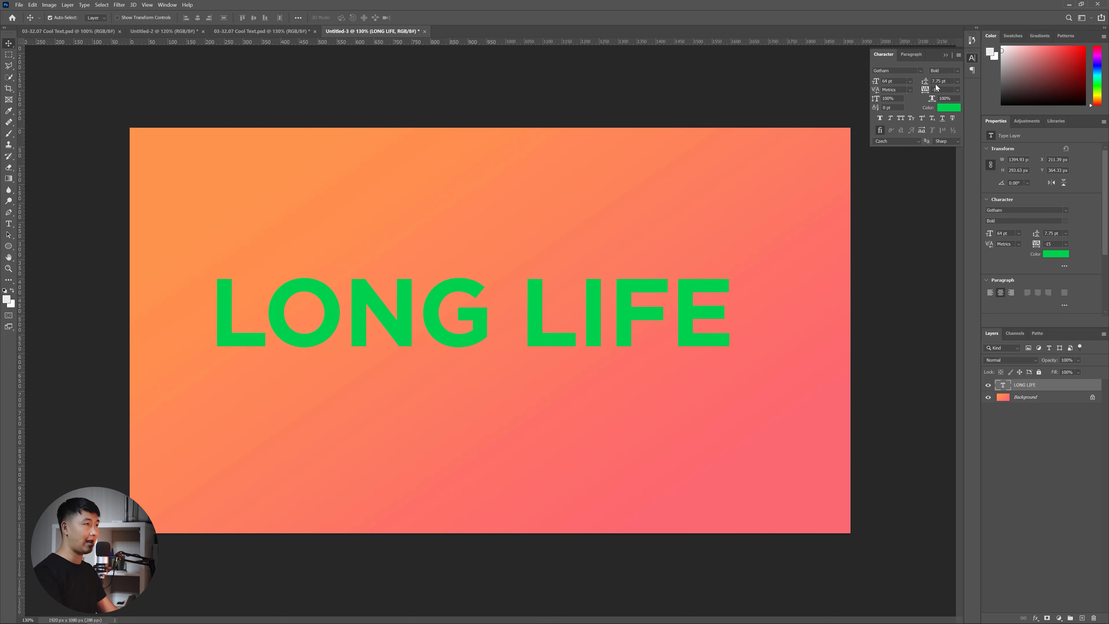
Set LONG LIFE tracking to -75 and recolour the text golden yellow (#ffc925)
{"action": "left_click", "coordinate": [958, 90]}
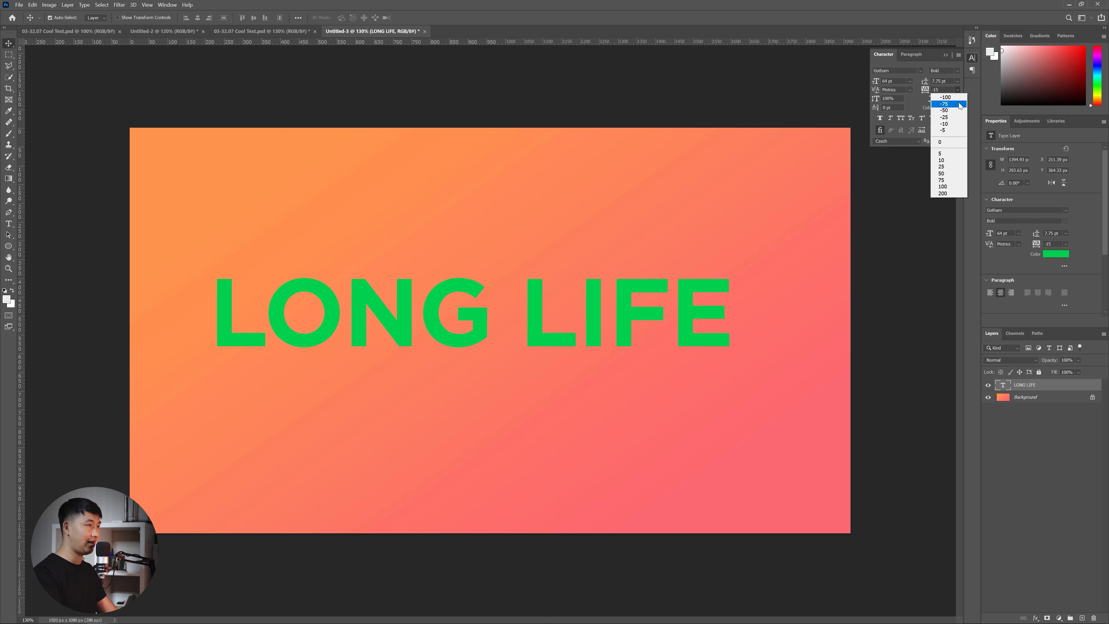
{"action": "left_click", "coordinate": [959, 104]}
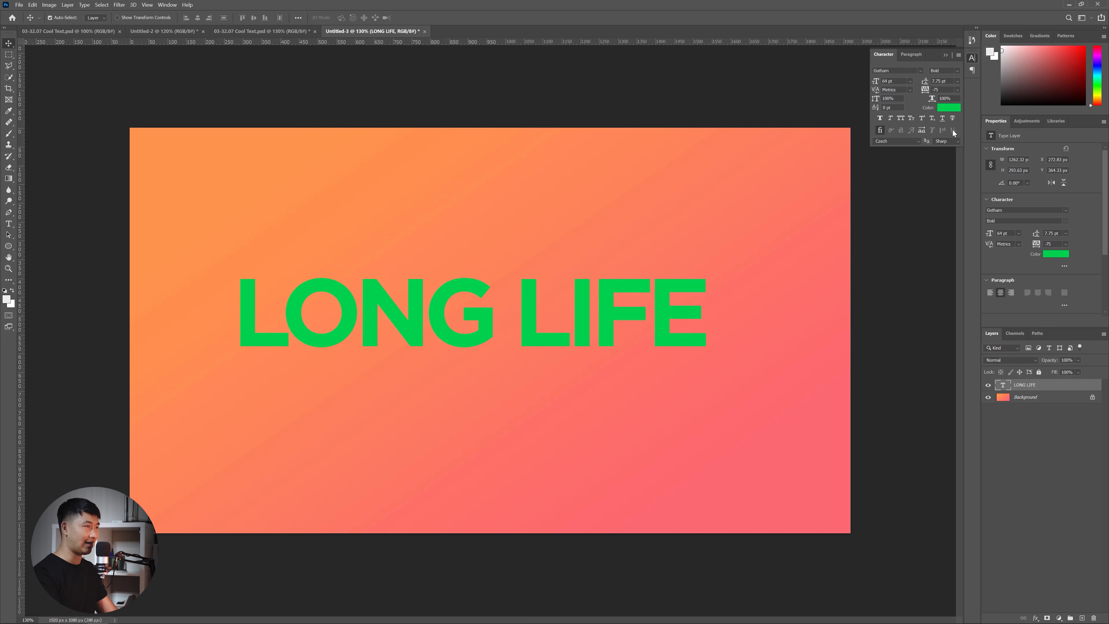
{"action": "left_click", "coordinate": [949, 107]}
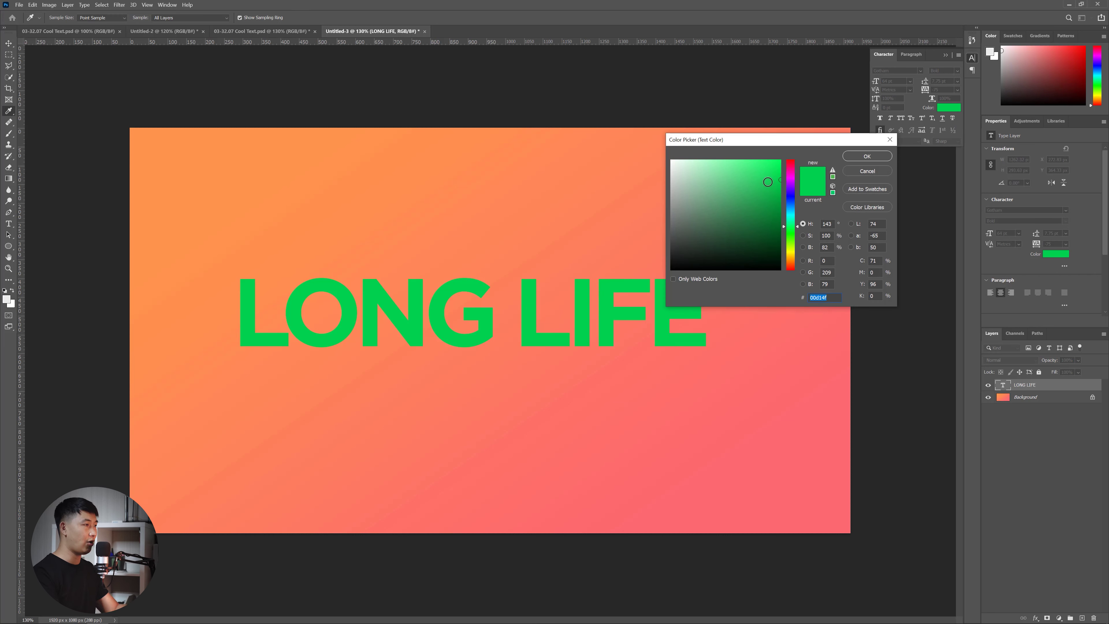
{"action": "left_click_drag", "start_coordinate": [768, 175], "coordinate": [766, 156]}
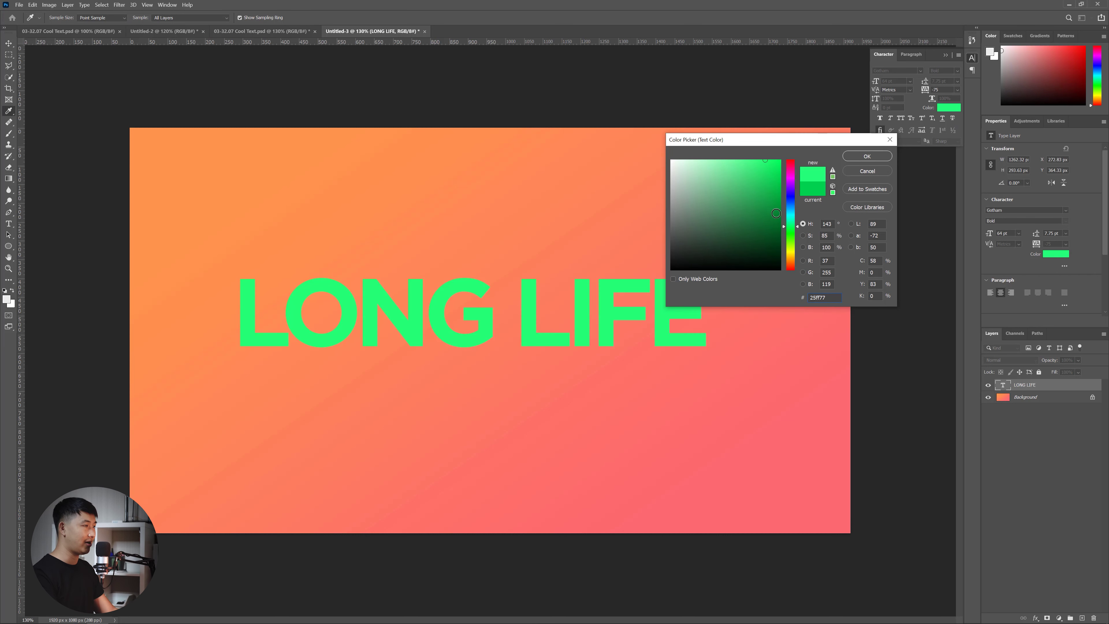
{"action": "left_click", "coordinate": [791, 251]}
{"action": "left_click_drag", "start_coordinate": [790, 256], "coordinate": [794, 256]}
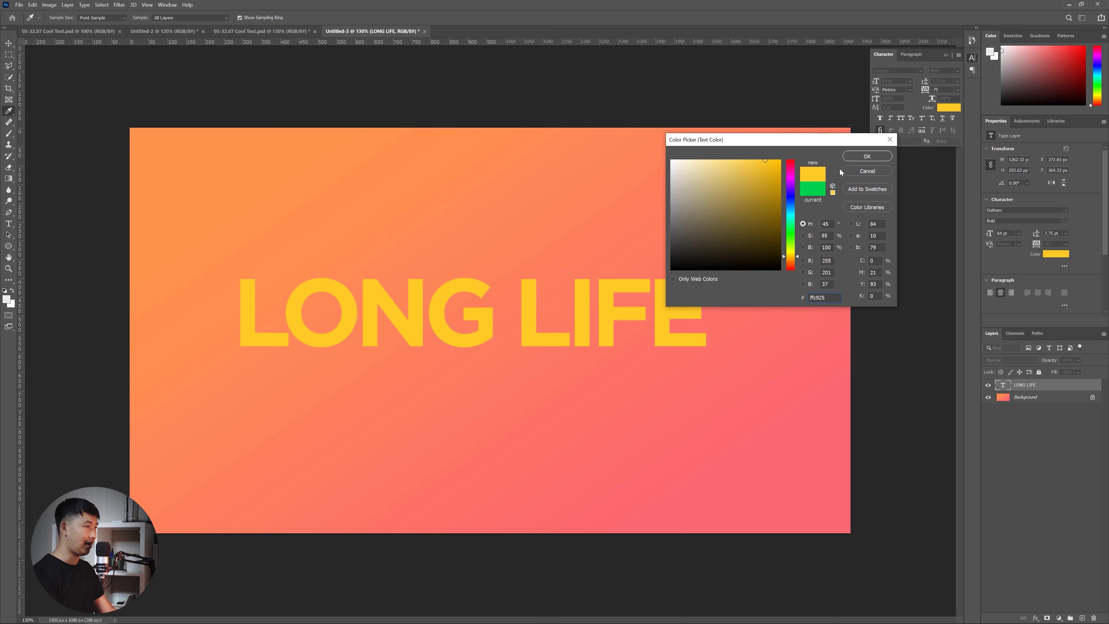
{"action": "left_click", "coordinate": [863, 157]}
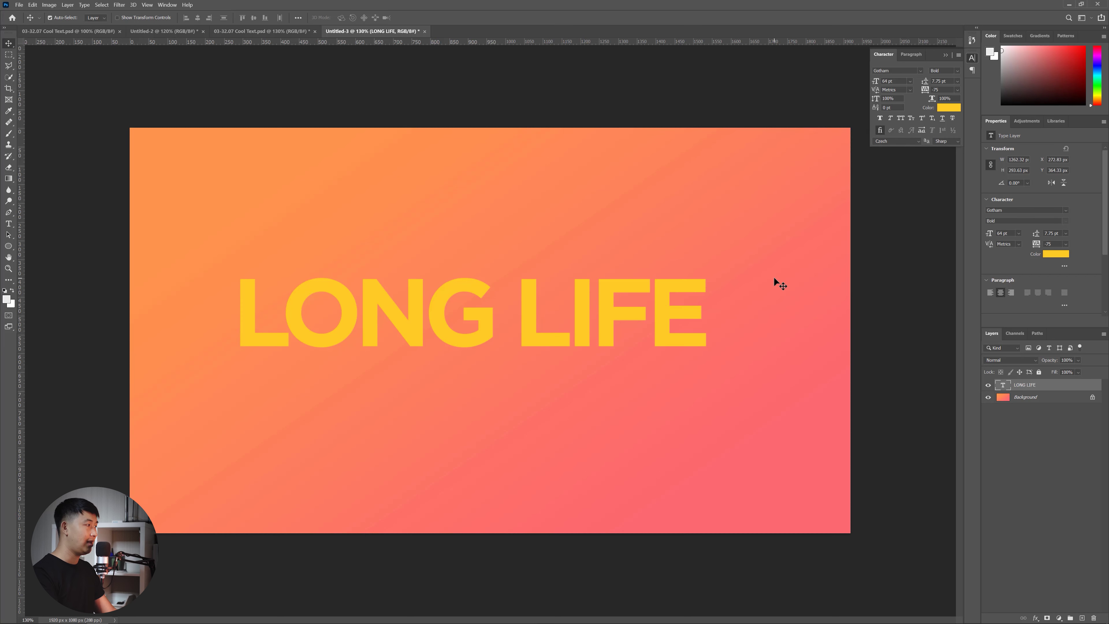
Nudge the yellow LONG LIFE text slightly up and left to settle it near the centre
{"action": "key", "text": "v"}
{"action": "mouse_move", "coordinate": [532, 307]}
{"action": "left_mouse_down"}
{"action": "mouse_move", "coordinate": [543, 296]}
{"action": "mouse_move", "coordinate": [524, 290]}
{"action": "mouse_move", "coordinate": [531, 296]}
{"action": "left_mouse_up"}
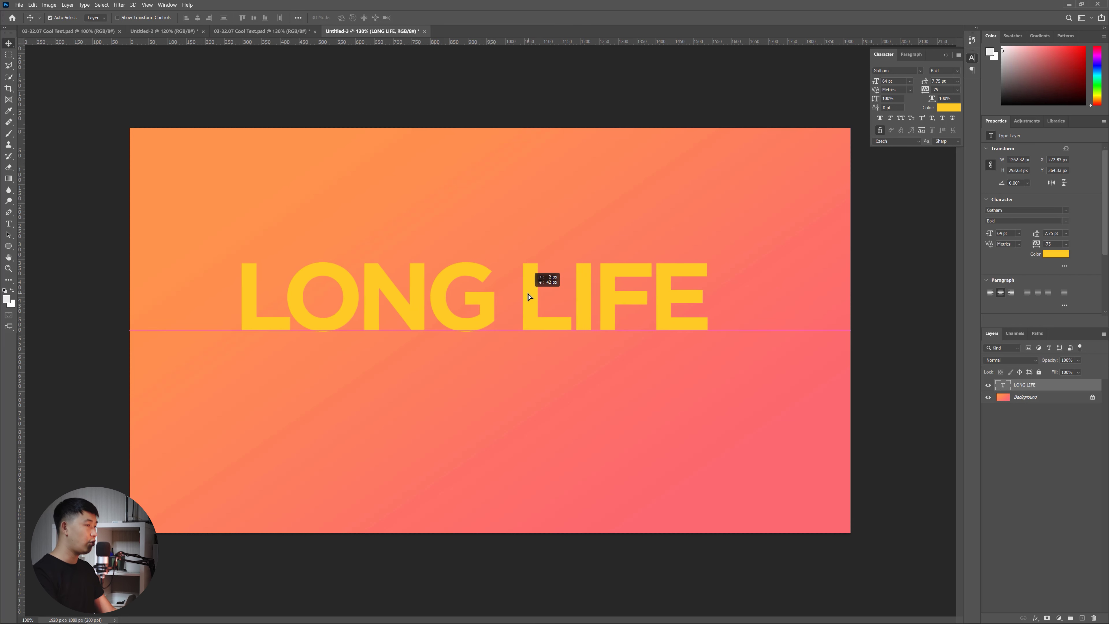
{"action": "left_click_drag", "start_coordinate": [530, 295], "coordinate": [528, 294]}
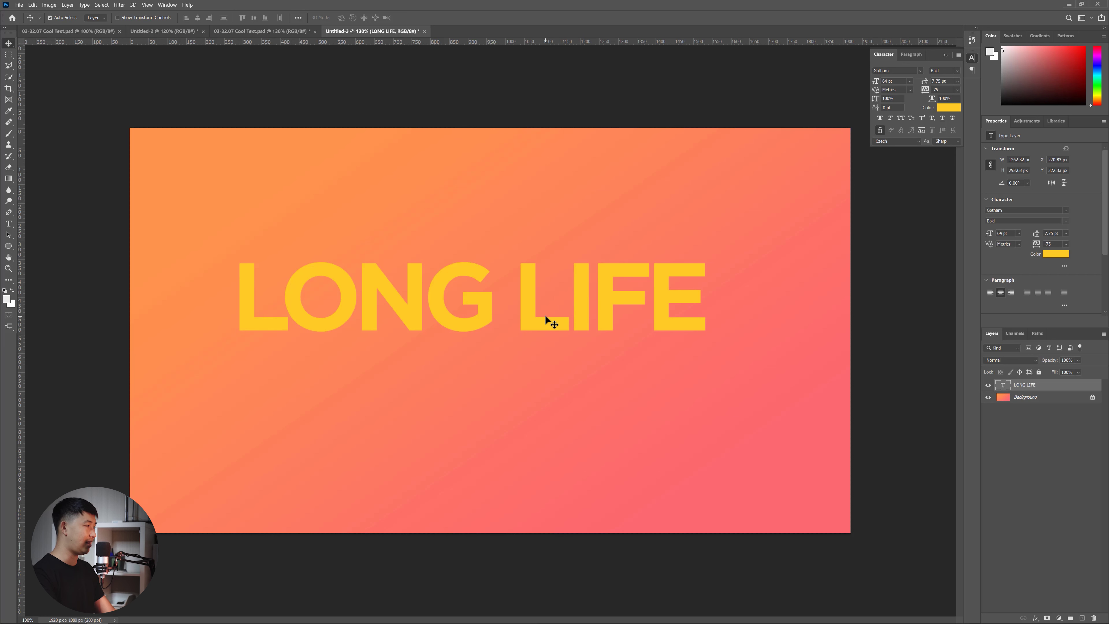
{"action": "left_click_drag", "start_coordinate": [547, 319], "coordinate": [553, 319]}
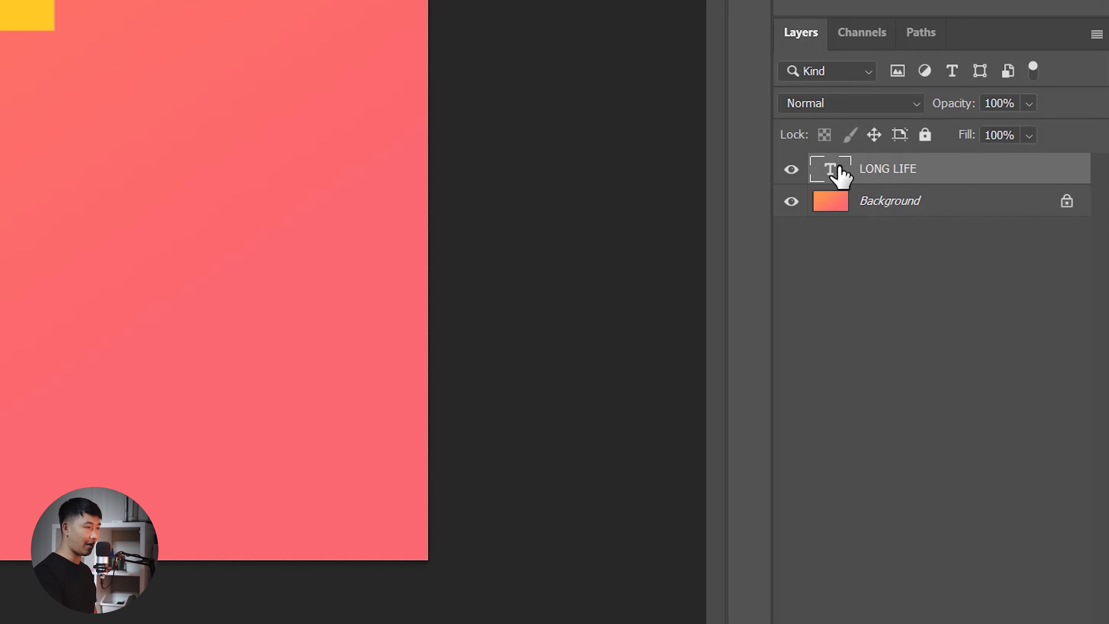
Duplicate the LONG LIFE text layer and select the original layer beneath the copy
{"action": "key", "text": "ctrl+j"}
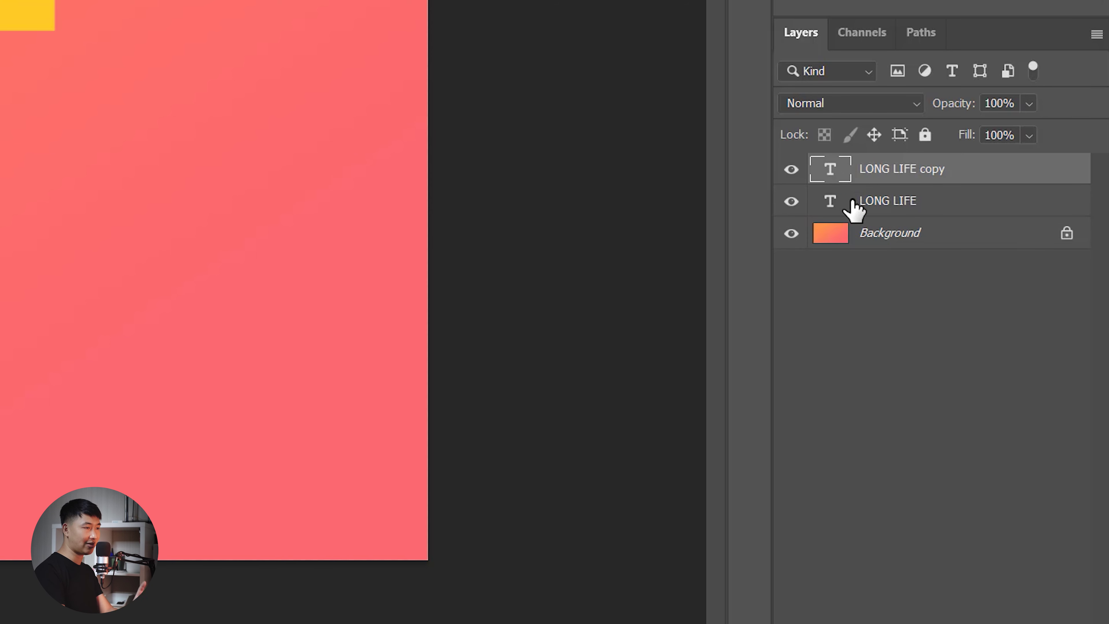
{"action": "left_click", "coordinate": [851, 203]}
{"action": "left_click", "coordinate": [884, 173]}
{"action": "left_click", "coordinate": [890, 207]}
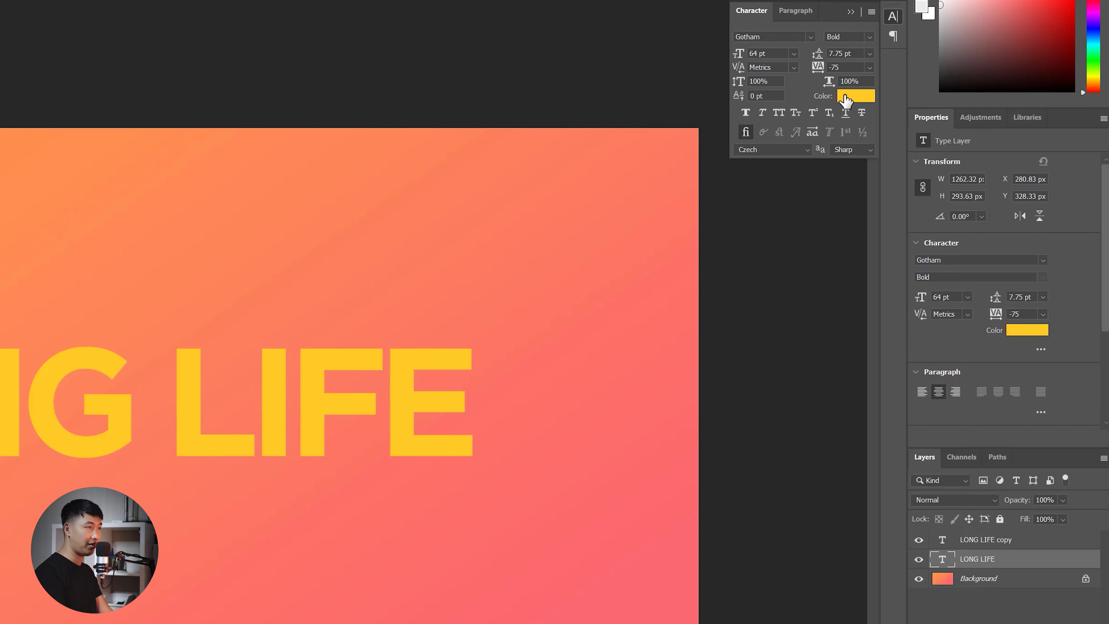
Recolour the original LONG LIFE layer black (000000) and keep it selected
{"action": "left_click", "coordinate": [845, 100]}
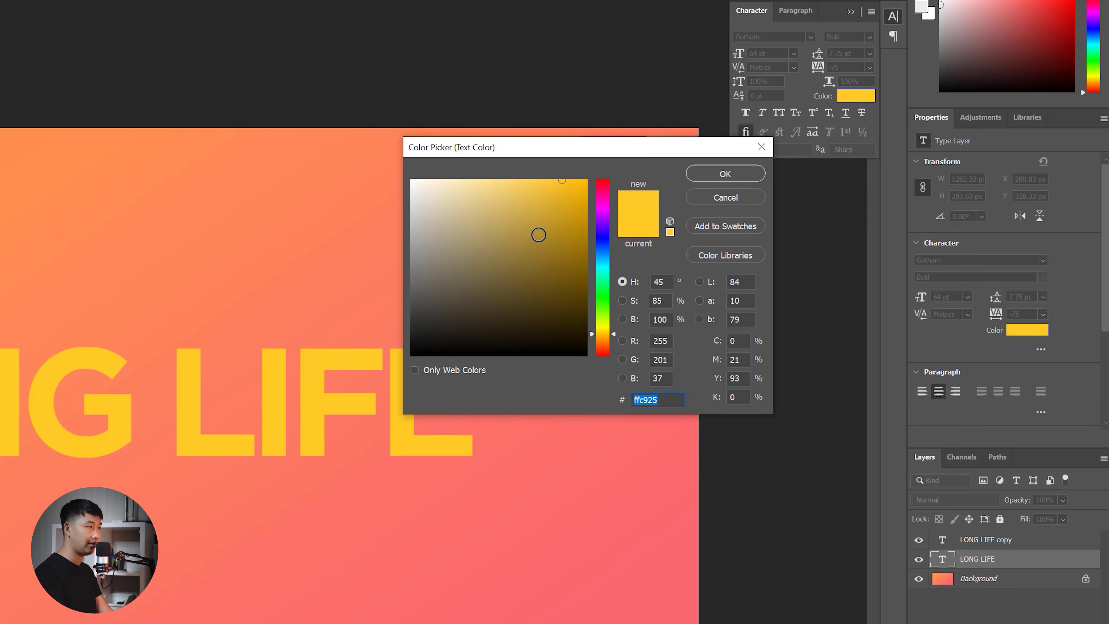
{"action": "type", "text": "000000"}
{"action": "left_click", "coordinate": [723, 174]}
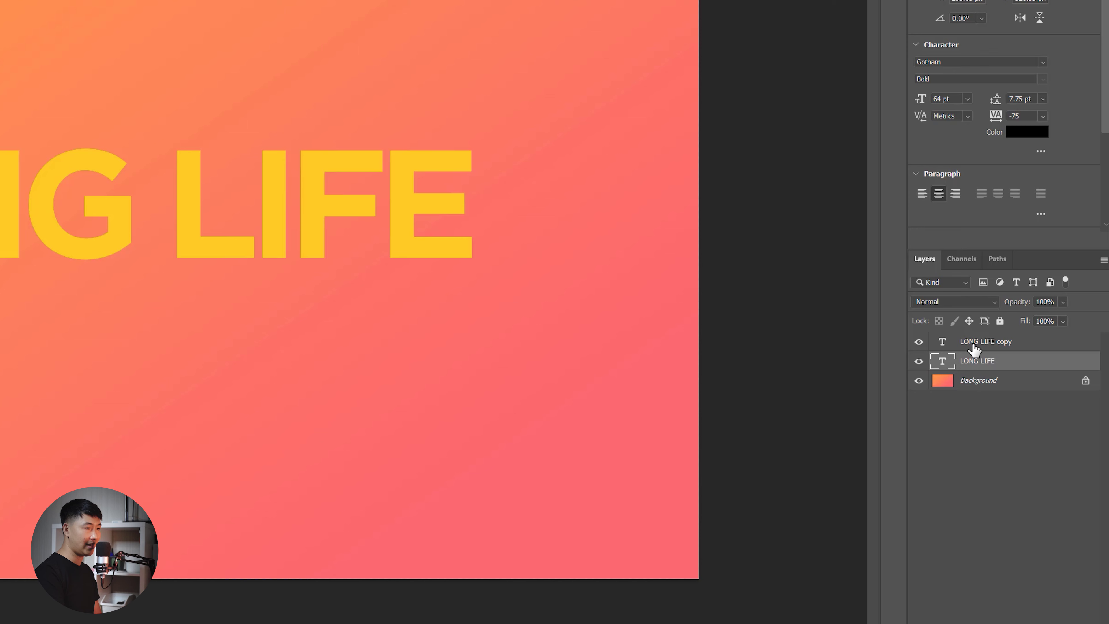
{"action": "left_click", "coordinate": [973, 344]}
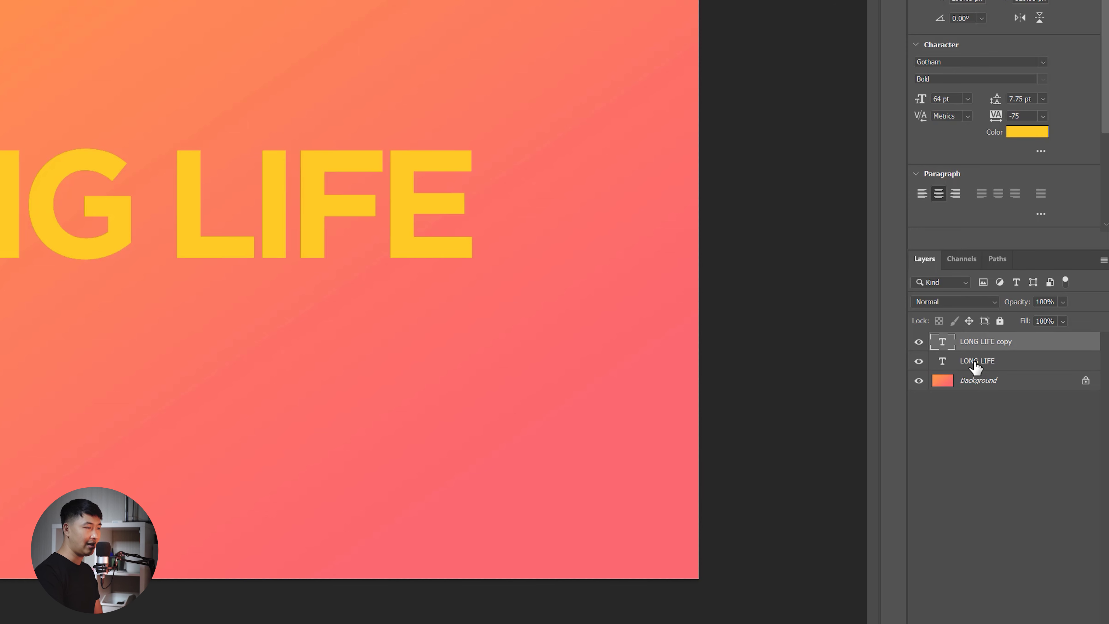
{"action": "left_click", "coordinate": [965, 363]}
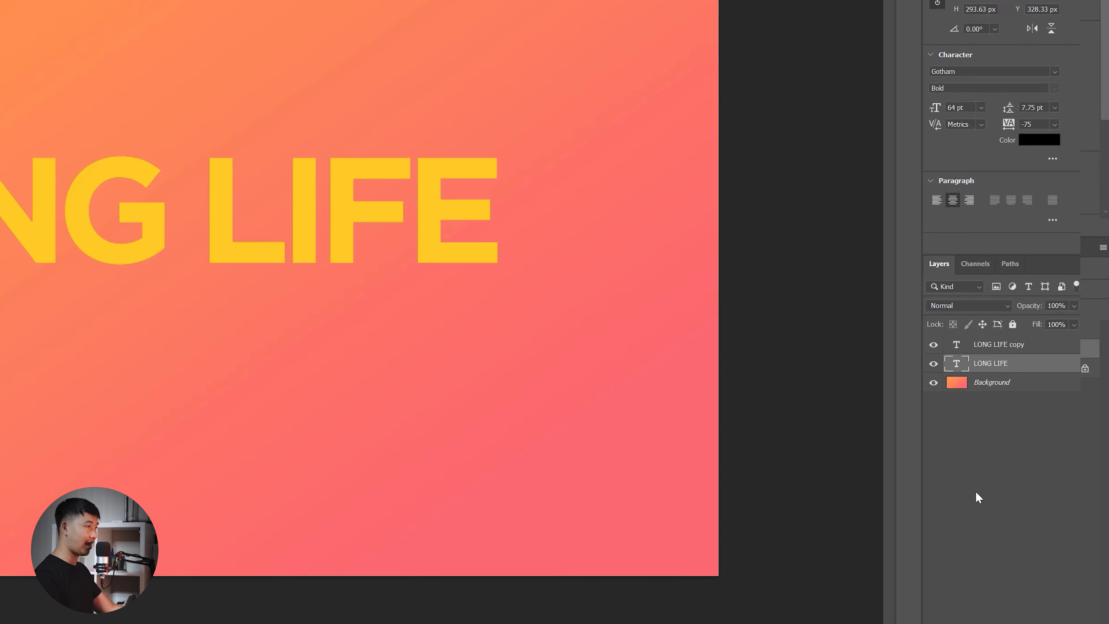
{"action": "key", "text": "ctrl+0"}
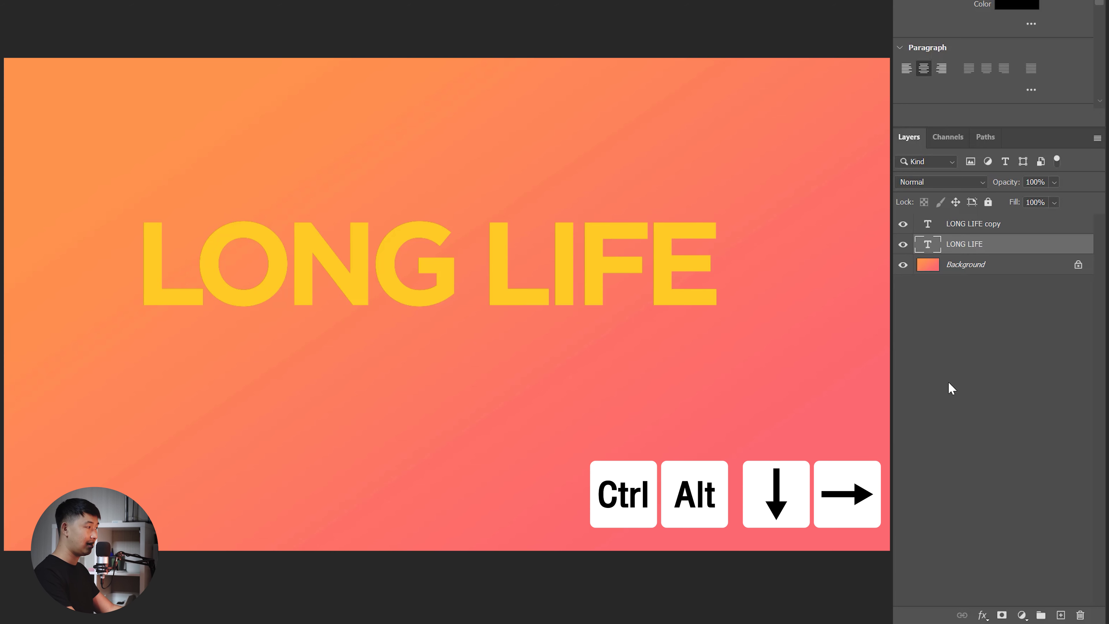
Stack about 105 black text duplicates, each offset one step down and right
{"action": "key", "text": "ctrl+alt+Down"}
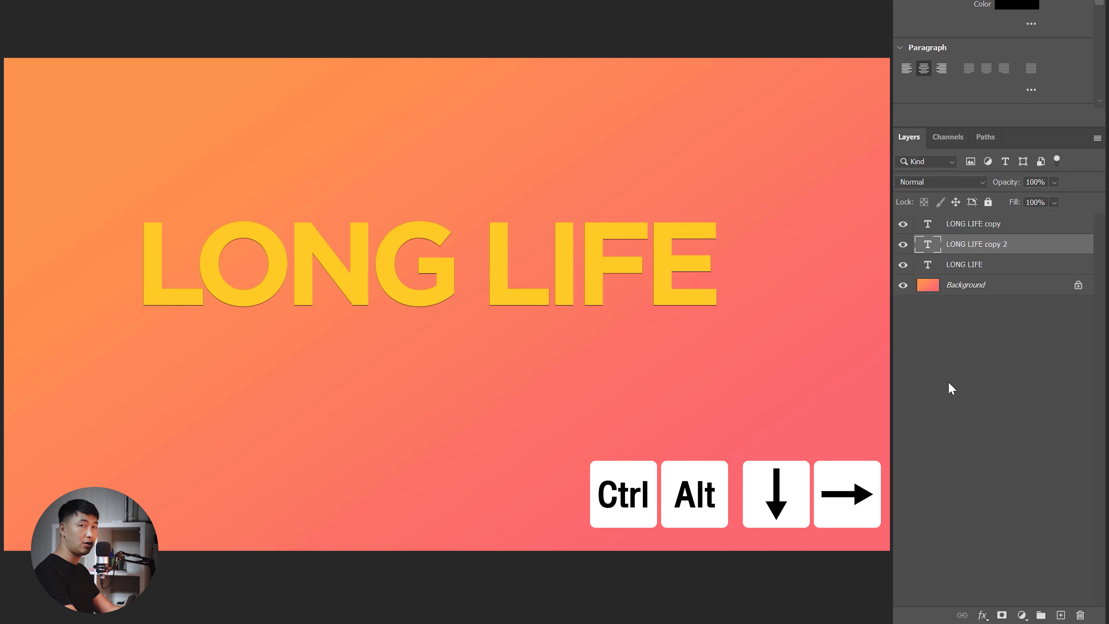
{"action": "key", "text": "ctrl+alt+Down"}
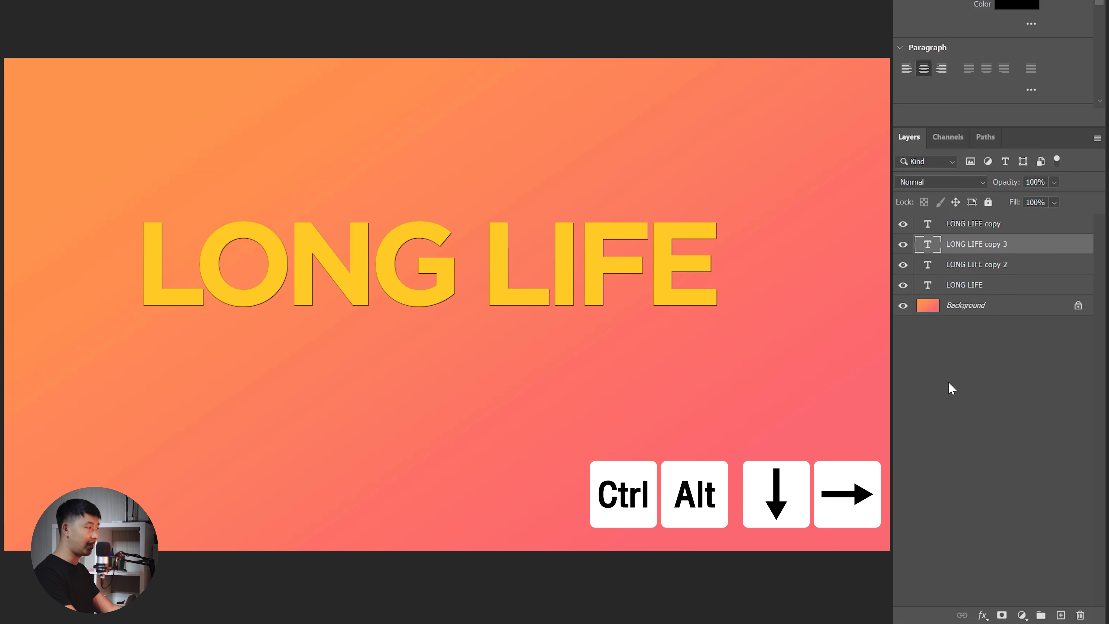
{"action": "key", "text": "ctrl+alt+Down"}
{"action": "key", "text": "ctrl+alt+Down"}
{"action": "key", "text": "ctrl+alt+Down"}
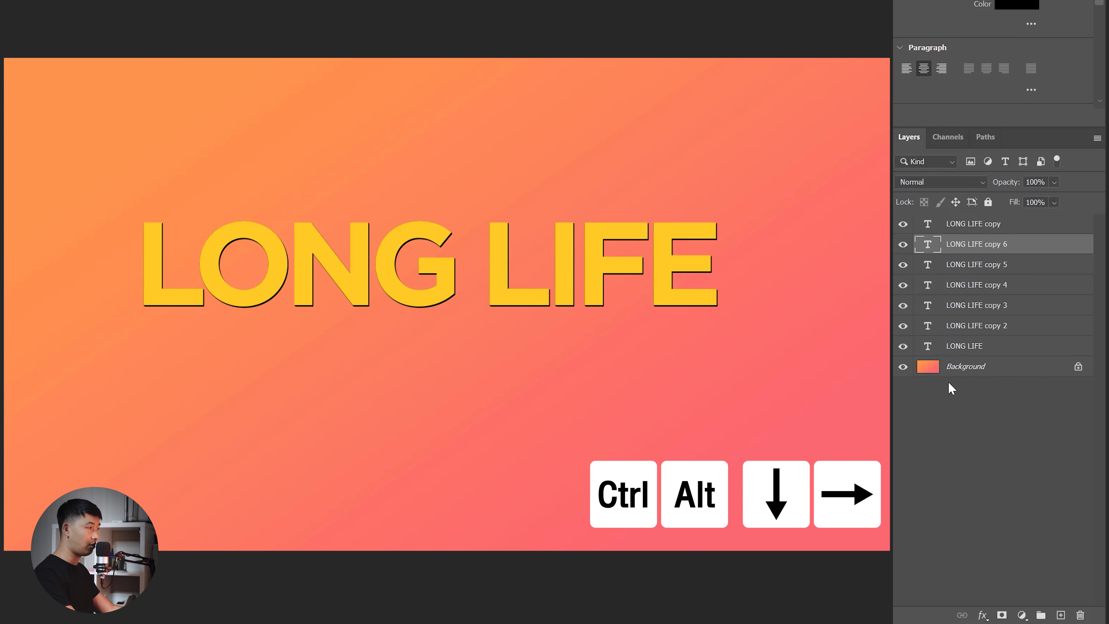
{"action": "key", "text": "ctrl+alt+Down"}
{"action": "key", "text": "ctrl+alt+Down"}
{"action": "key", "text": "ctrl+alt+Down"}
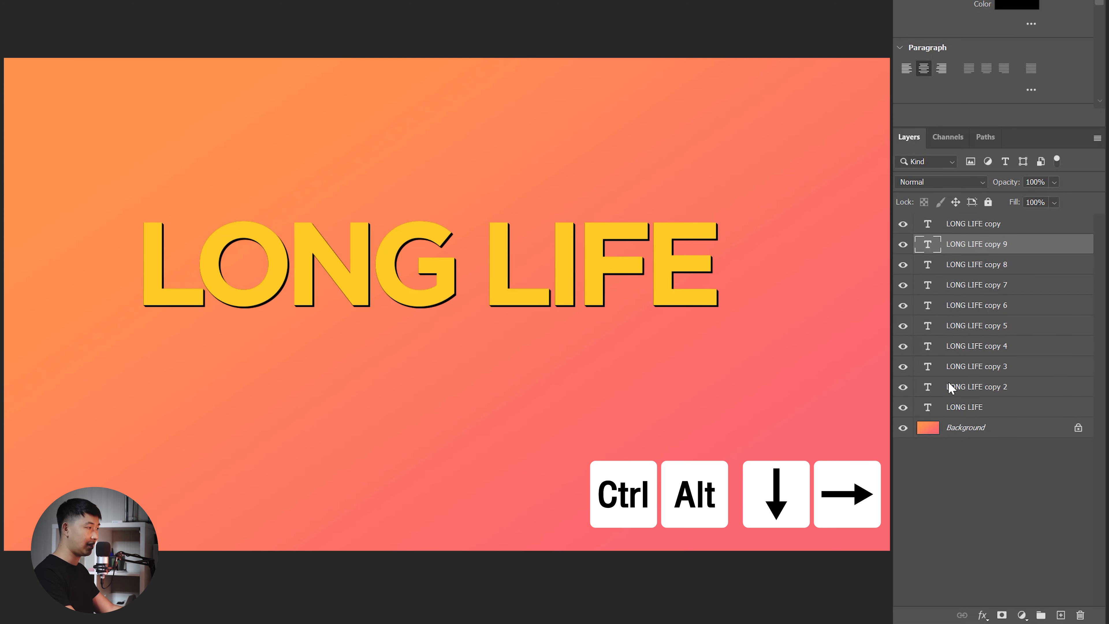
{"action": "key", "text": "ctrl+alt+Down"}
{"action": "key", "text": "Down"}
{"action": "key", "text": "ctrl+alt+Down"}
{"action": "key", "text": "Down"}
{"action": "key", "text": "ctrl+alt+Down"}
{"action": "key", "text": "ctrl+alt+Down"}
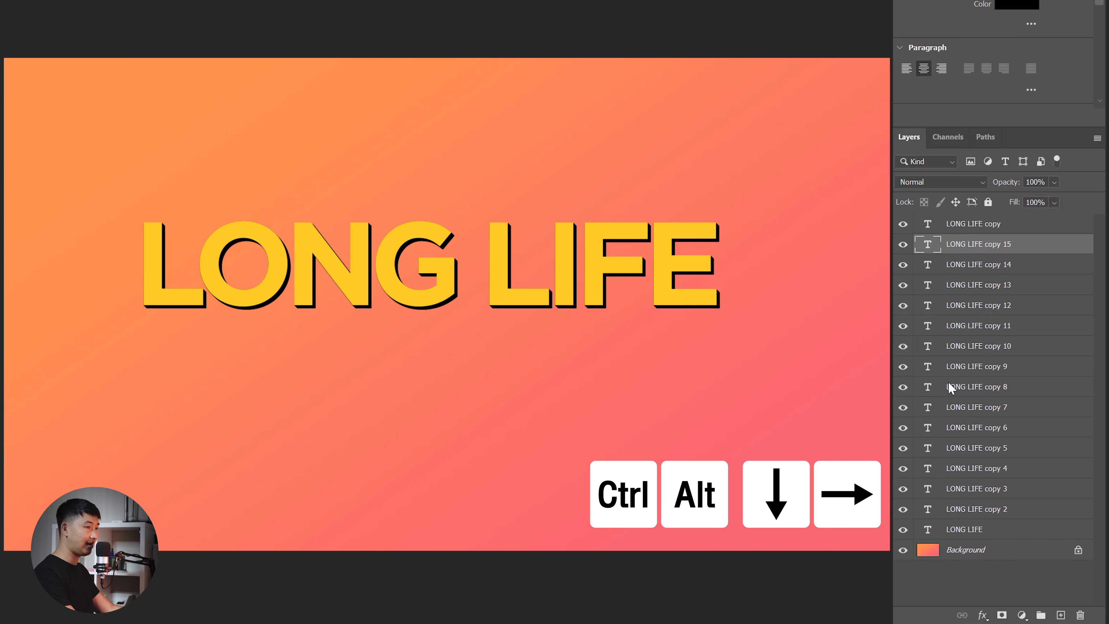
{"action": "key", "text": "ctrl+alt+Down"}
{"action": "key", "text": "ctrl+alt+Down"}
{"action": "key", "text": "ctrl+alt+Down"}
{"action": "key", "text": "ctrl+alt+Down"}
{"action": "key", "text": "ctrl+alt+Down"}
{"action": "key", "text": "ctrl+alt+Down"}
{"action": "key", "text": "ctrl+alt+Down"}
{"action": "key", "text": "ctrl+alt+Right"}
{"action": "key", "text": "ctrl+alt+Down"}
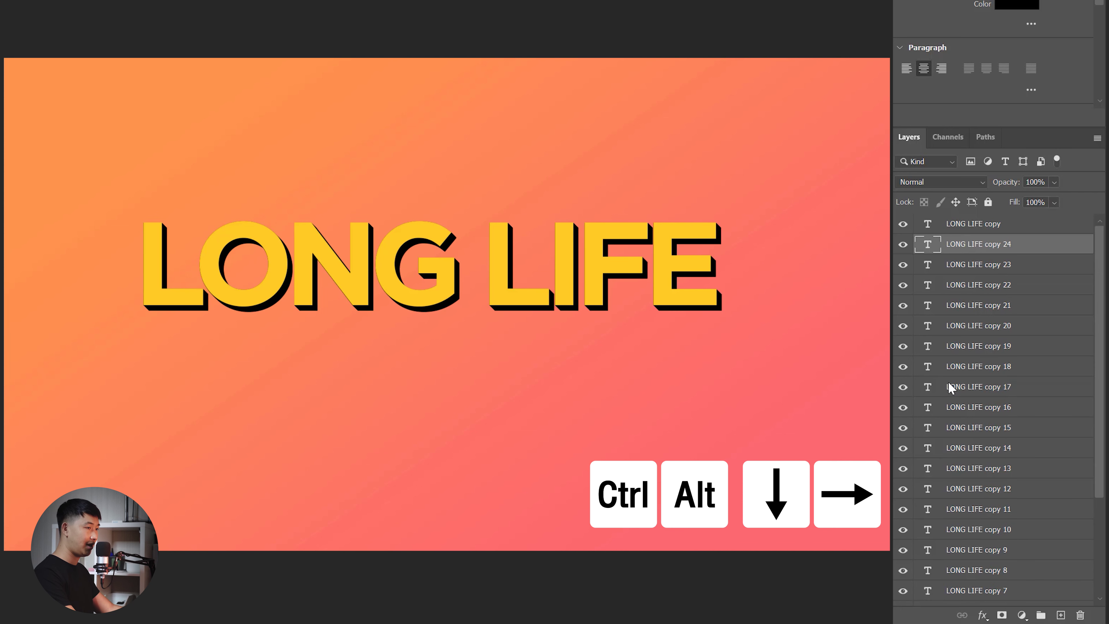
{"action": "key", "text": "ctrl+alt+Right"}
{"action": "key", "text": "ctrl+alt+Down"}
{"action": "key", "text": "ctrl+alt+Right"}
{"action": "key", "text": "ctrl+alt+Down"}
{"action": "key", "text": "ctrl+alt+Right"}
{"action": "key", "text": "ctrl+alt+Down"}
{"action": "key", "text": "ctrl+alt+Right"}
{"action": "key", "text": "ctrl+alt+Down"}
{"action": "key", "text": "ctrl+alt+Right"}
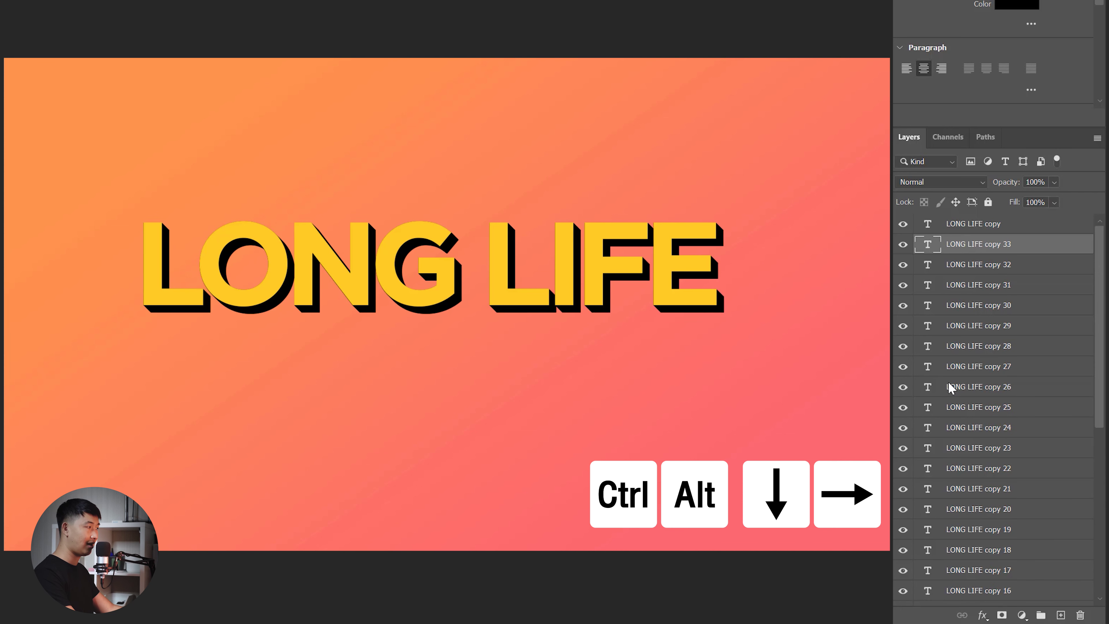
{"action": "key", "text": "ctrl+alt+Down"}
{"action": "key", "text": "ctrl+alt+Right"}
{"action": "key", "text": "ctrl+alt+Down"}
{"action": "key", "text": "ctrl+alt+Right"}
{"action": "key", "text": "ctrl+alt+Down"}
{"action": "key", "text": "ctrl+alt+Right"}
{"action": "key", "text": "ctrl+alt+Down"}
{"action": "key", "text": "ctrl+alt+Right"}
{"action": "key", "text": "ctrl+alt+Down"}
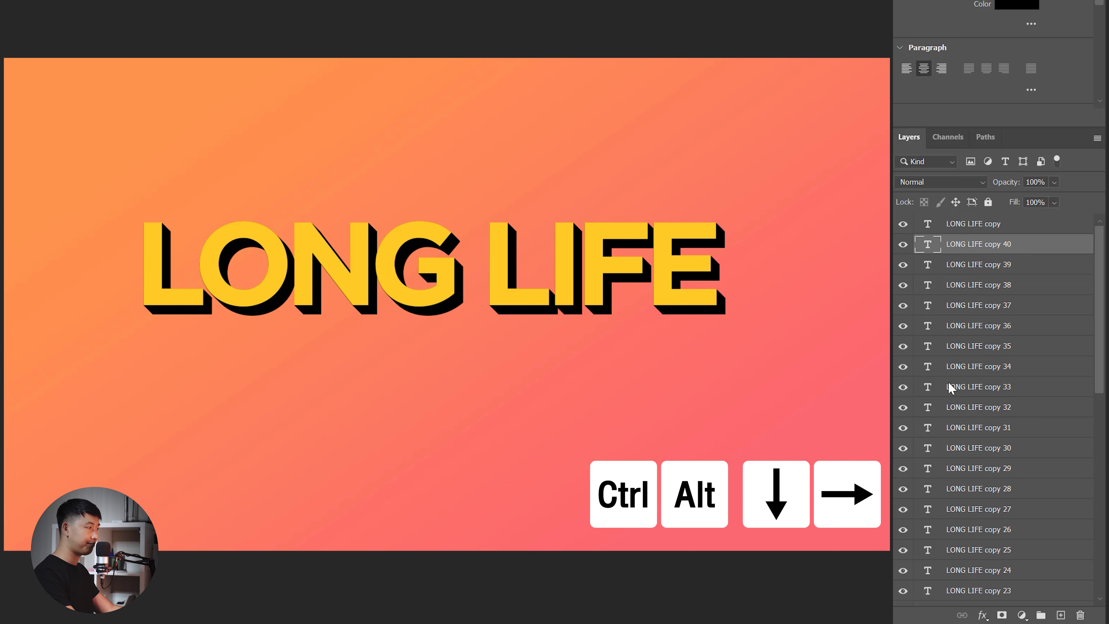
{"action": "key", "text": "ctrl+alt+Right"}
{"action": "key", "text": "ctrl+alt+Down"}
{"action": "key", "text": "ctrl+alt+Right"}
{"action": "key", "text": "ctrl+alt+Down"}
{"action": "key", "text": "ctrl+alt+Right"}
{"action": "key", "text": "ctrl+alt+Down"}
{"action": "key", "text": "ctrl+alt+Right"}
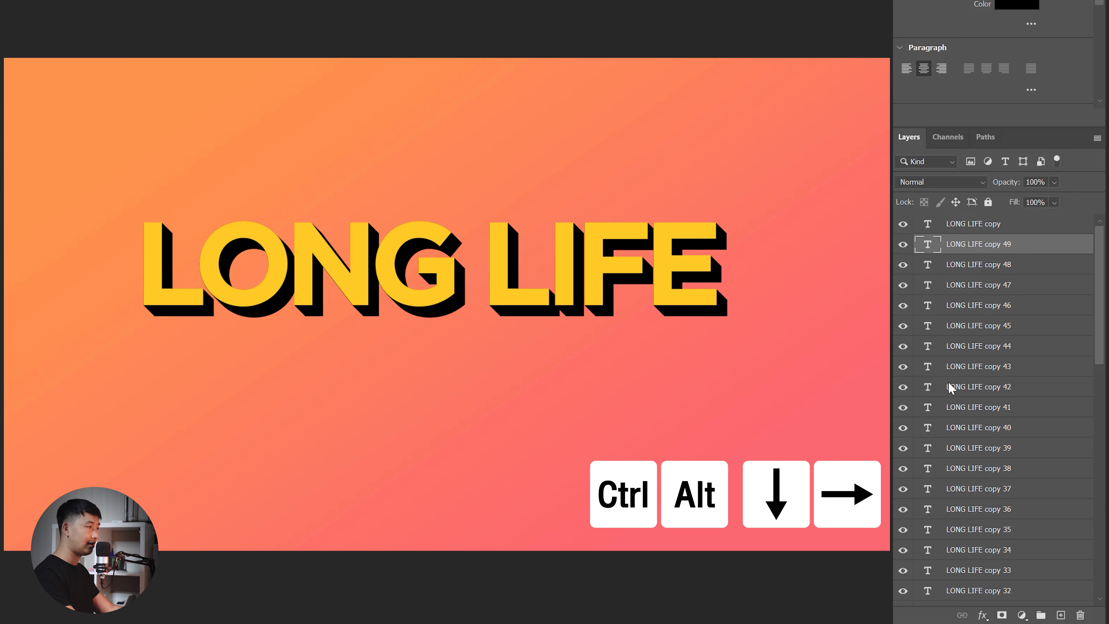
{"action": "key", "text": "ctrl+alt+Down"}
{"action": "key", "text": "ctrl+alt+Right"}
{"action": "key", "text": "ctrl+alt+Down"}
{"action": "key", "text": "ctrl+alt+Right"}
{"action": "key", "text": "ctrl+alt+Down"}
{"action": "key", "text": "ctrl+alt+Right"}
{"action": "key", "text": "ctrl+alt+Down"}
{"action": "key", "text": "ctrl+alt+Right"}
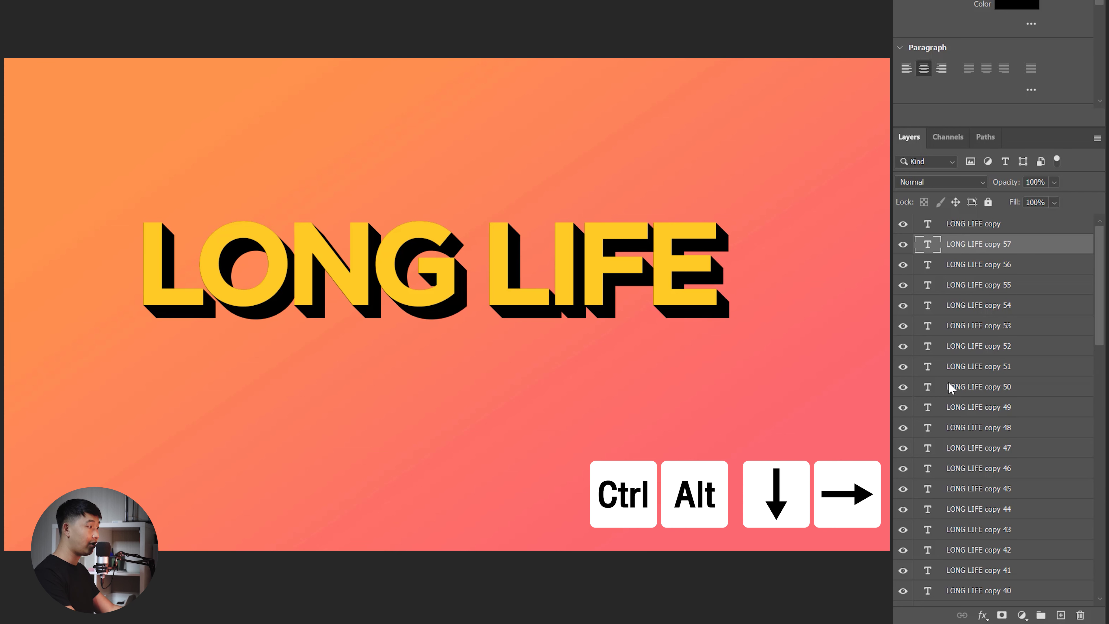
{"action": "key", "text": "ctrl+alt+Down"}
{"action": "key", "text": "ctrl+alt+Right"}
{"action": "key", "text": "ctrl+alt+Down"}
{"action": "key", "text": "ctrl+alt+Right"}
{"action": "key", "text": "ctrl+alt+Down"}
{"action": "key", "text": "ctrl+alt+Right"}
{"action": "key", "text": "ctrl+alt+Right"}
{"action": "key", "text": "ctrl+alt+Down"}
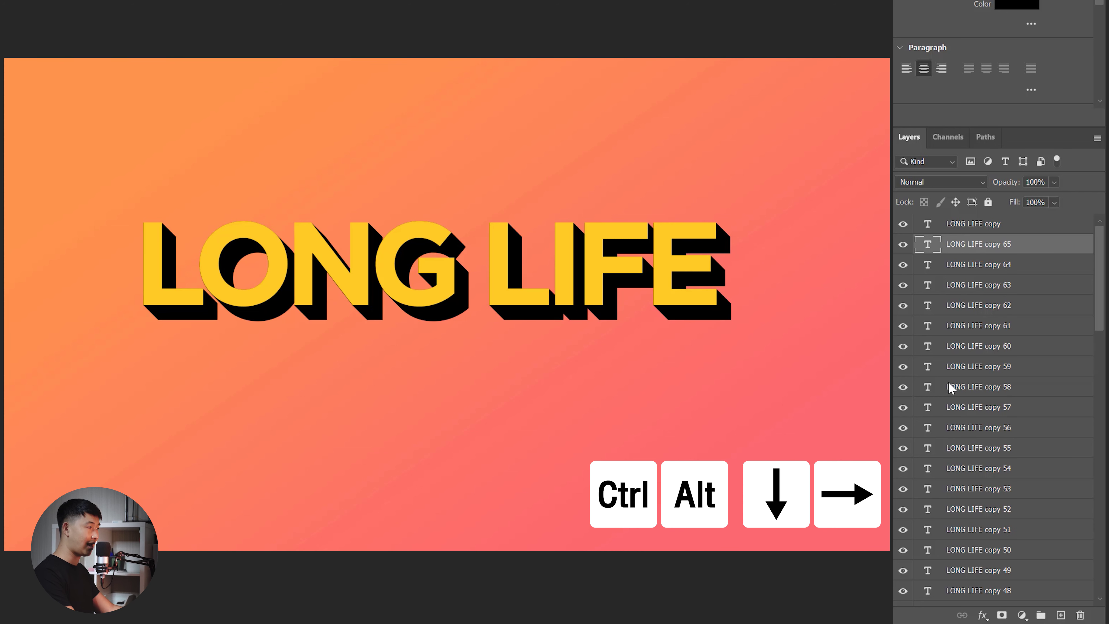
{"action": "key", "text": "ctrl+alt+Right"}
{"action": "key", "text": "ctrl+alt+Down"}
{"action": "key", "text": "ctrl+alt+Right"}
{"action": "key", "text": "ctrl+alt+Down"}
{"action": "key", "text": "ctrl+alt+Right"}
{"action": "key", "text": "ctrl+alt+Right"}
{"action": "key", "text": "ctrl+alt+Down"}
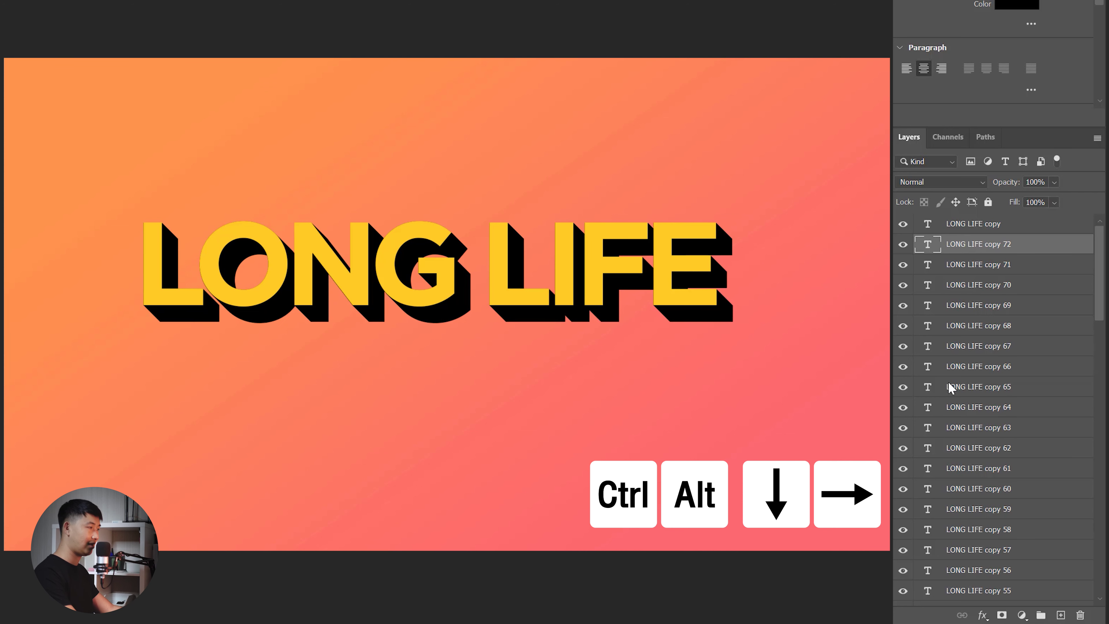
{"action": "key", "text": "ctrl+alt+Right"}
{"action": "key", "text": "ctrl+alt+Down"}
{"action": "key", "text": "ctrl+alt+Right"}
{"action": "key", "text": "ctrl+alt+Down"}
{"action": "key", "text": "ctrl+alt+Right"}
{"action": "key", "text": "ctrl+alt+Down"}
{"action": "key", "text": "ctrl+alt+Down"}
{"action": "key", "text": "ctrl+alt+Right"}
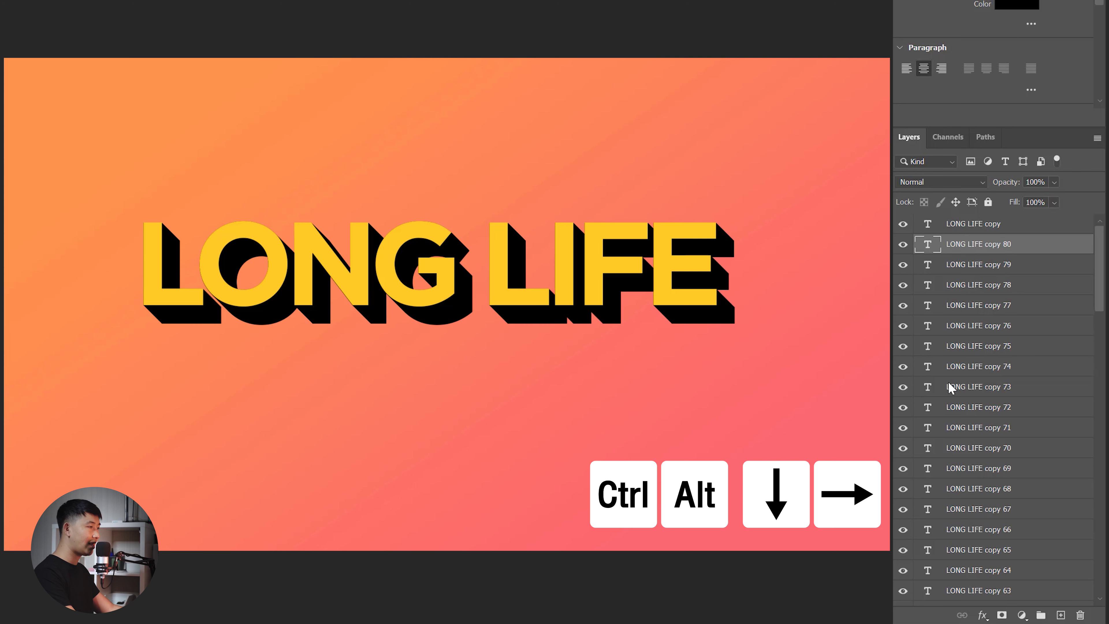
{"action": "key", "text": "ctrl+alt+Down"}
{"action": "key", "text": "ctrl+alt+Right"}
{"action": "key", "text": "ctrl+alt+Down"}
{"action": "key", "text": "ctrl+alt+Right"}
{"action": "key", "text": "ctrl+alt+Down"}
{"action": "key", "text": "ctrl+alt+Right"}
{"action": "key", "text": "ctrl+alt+Right"}
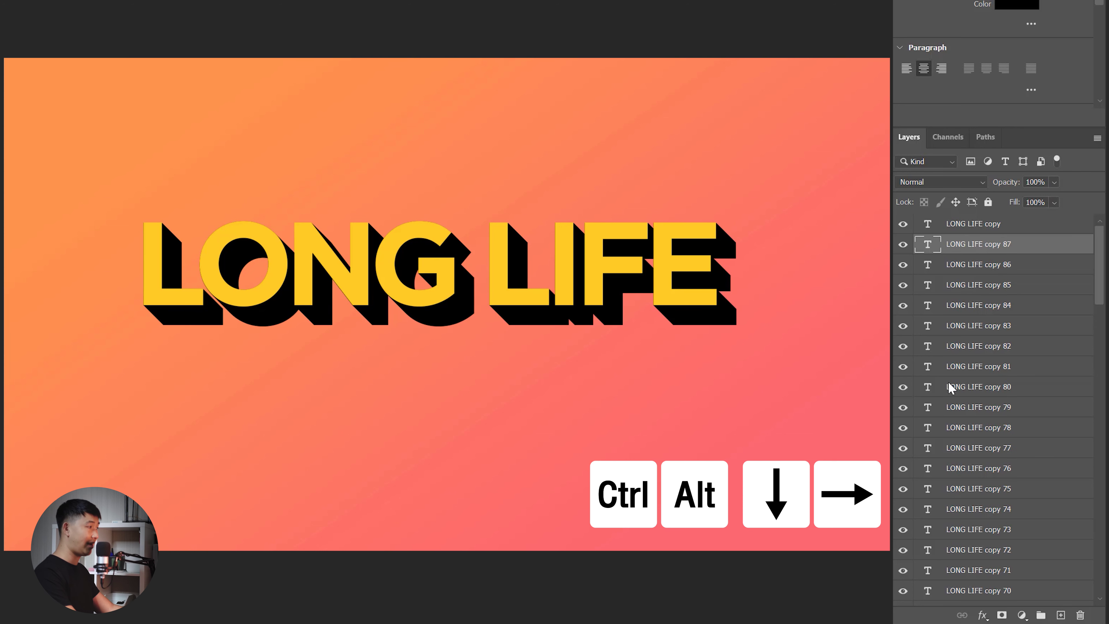
{"action": "key", "text": "ctrl+alt+Down"}
{"action": "key", "text": "ctrl+alt+Right"}
{"action": "key", "text": "ctrl+alt+Down"}
{"action": "key", "text": "ctrl+alt+Right"}
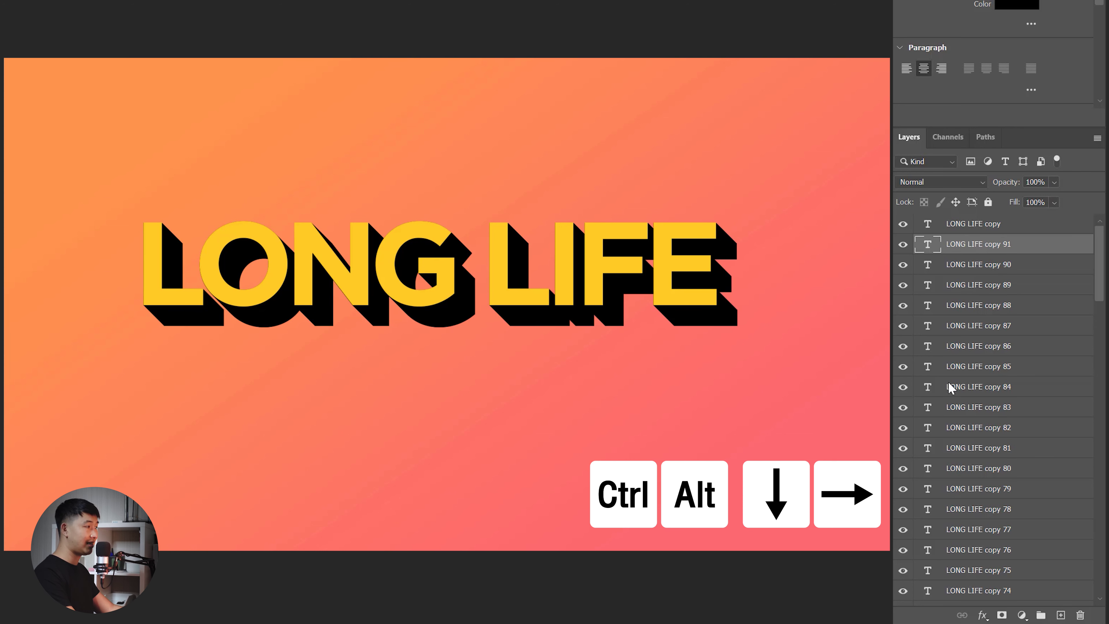
{"action": "key", "text": "ctrl+alt+Right"}
{"action": "key", "text": "ctrl+alt+Down"}
{"action": "key", "text": "ctrl+alt+Right"}
{"action": "key", "text": "ctrl+alt+Down"}
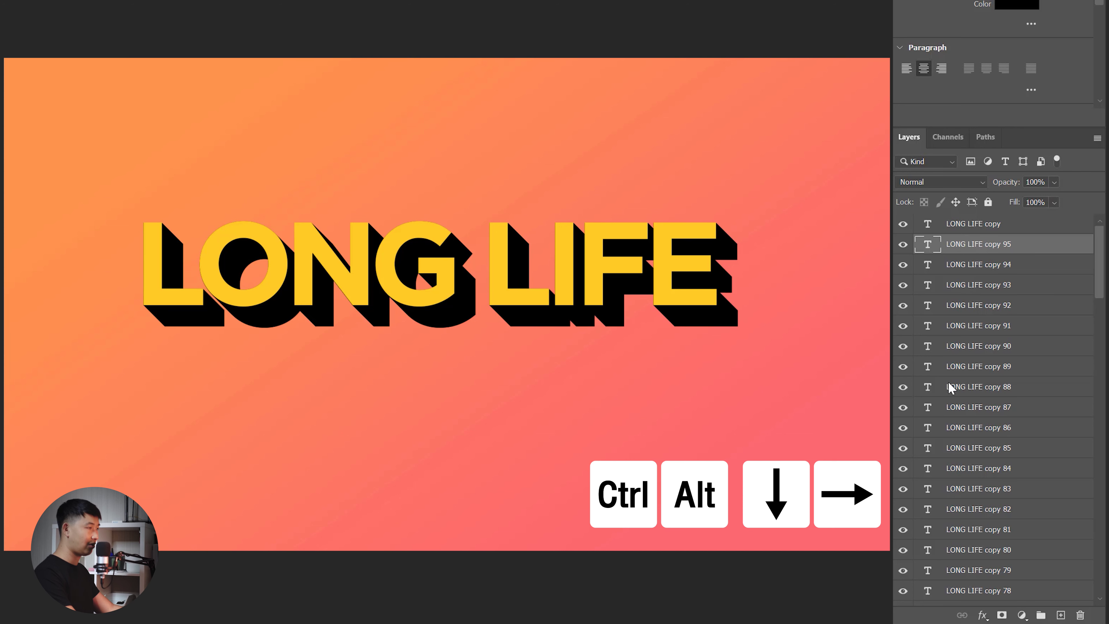
{"action": "key", "text": "ctrl+alt+Right"}
{"action": "key", "text": "ctrl+alt+Down"}
{"action": "key", "text": "ctrl+alt+Right"}
{"action": "key", "text": "ctrl+alt+Down"}
{"action": "key", "text": "ctrl+alt+Right"}
{"action": "key", "text": "ctrl+alt+Down"}
{"action": "key", "text": "ctrl+alt+Right"}
{"action": "key", "text": "ctrl+alt+Down"}
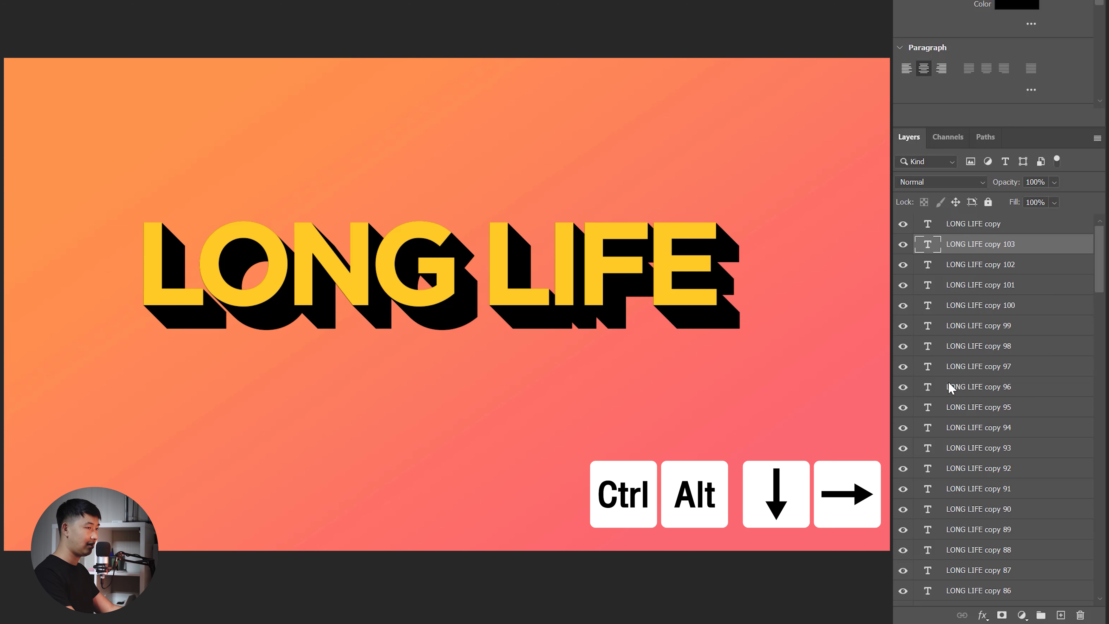
{"action": "key", "text": "ctrl+alt+Right"}
{"action": "key", "text": "ctrl+alt+Down"}
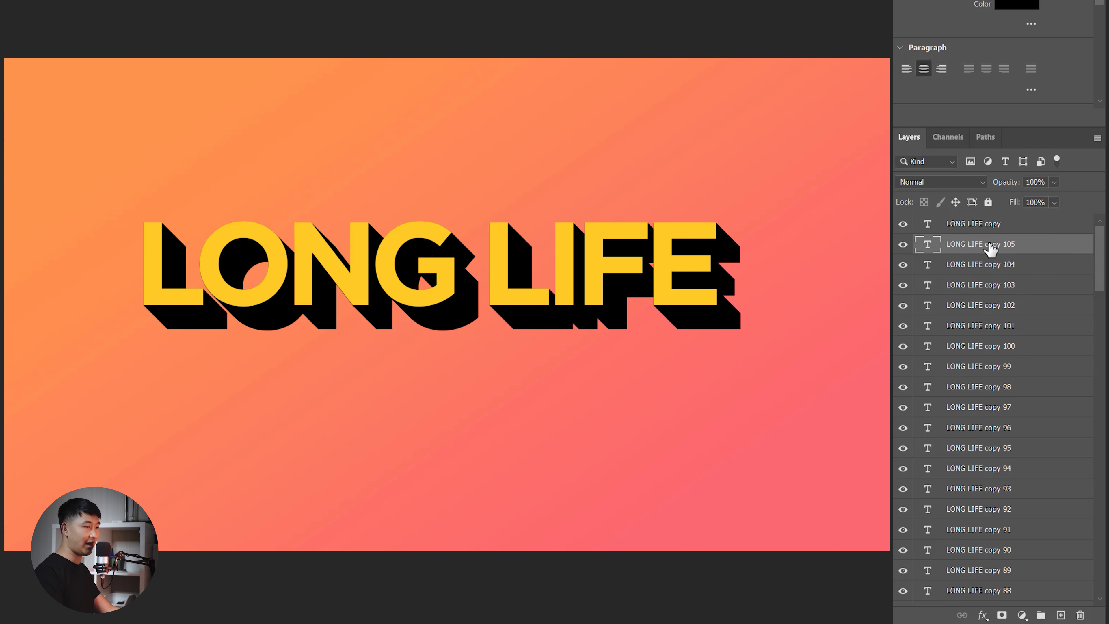
Select every black extrusion copy down to the original layer and merge them into LONG LIFE copy 105
{"action": "left_click_drag", "start_coordinate": [1100, 259], "coordinate": [1100, 562]}
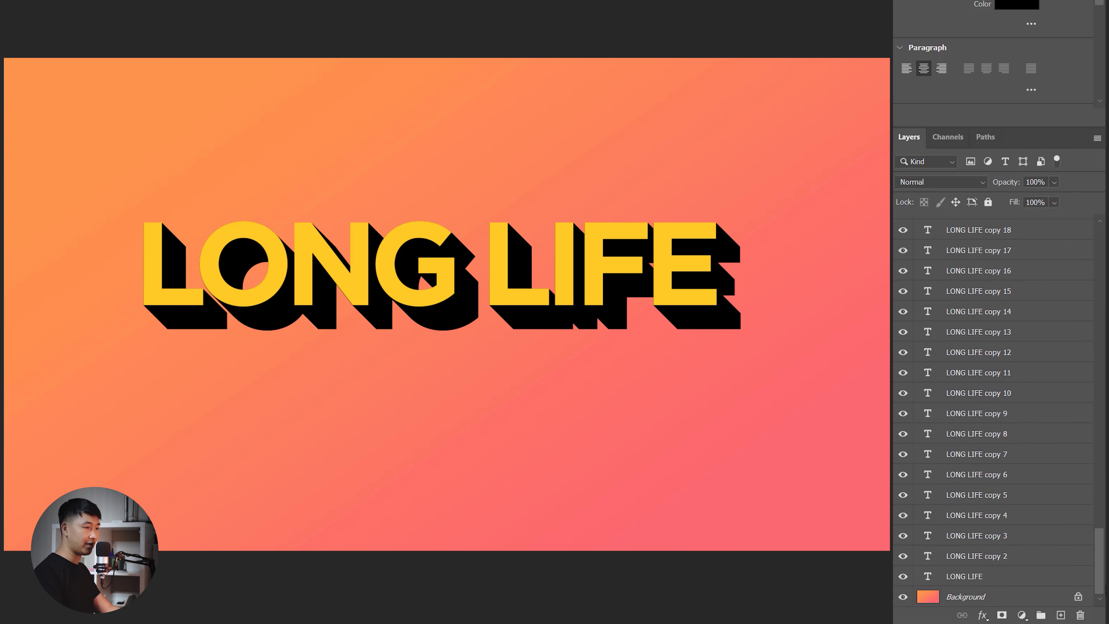
{"action": "key", "text": "shift"}
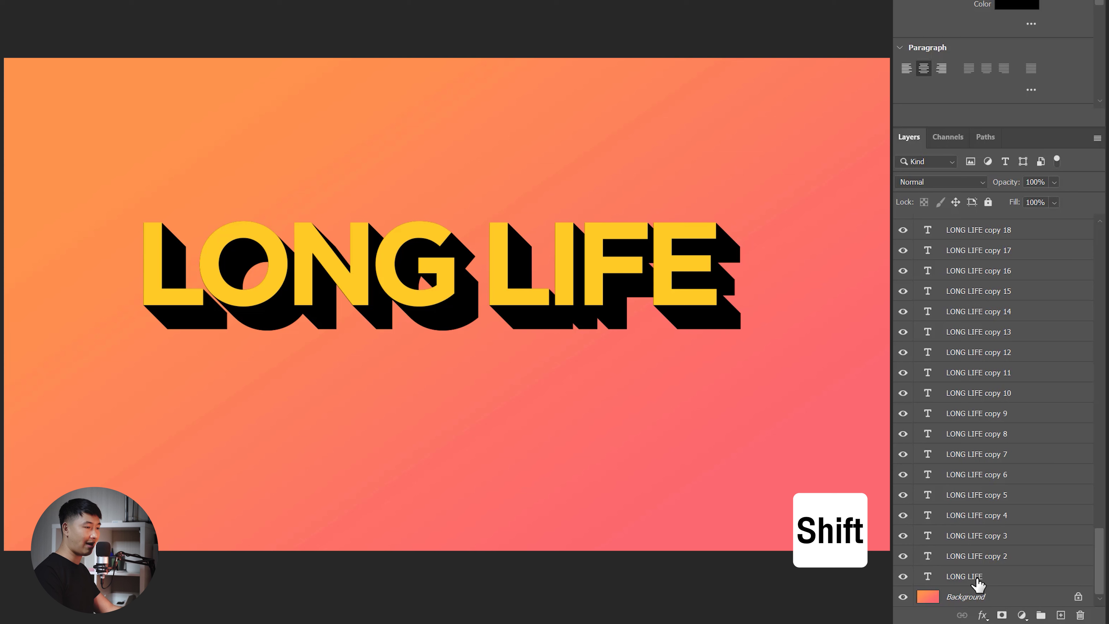
{"action": "left_click", "coordinate": [978, 581], "text": "shift"}
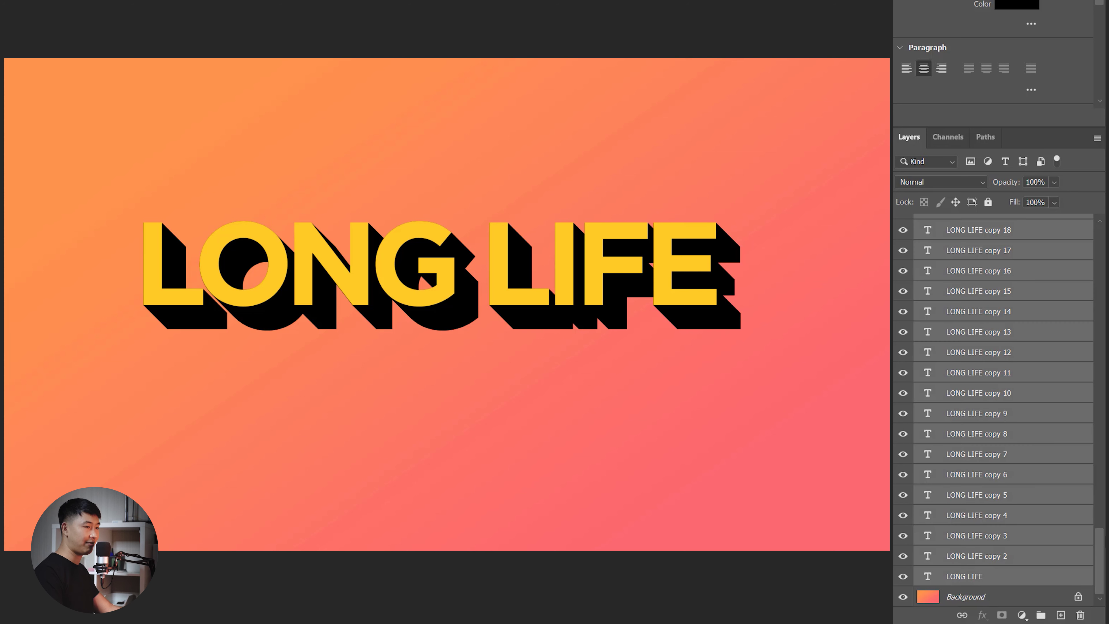
{"action": "left_click_drag", "start_coordinate": [1101, 573], "coordinate": [1096, 232]}
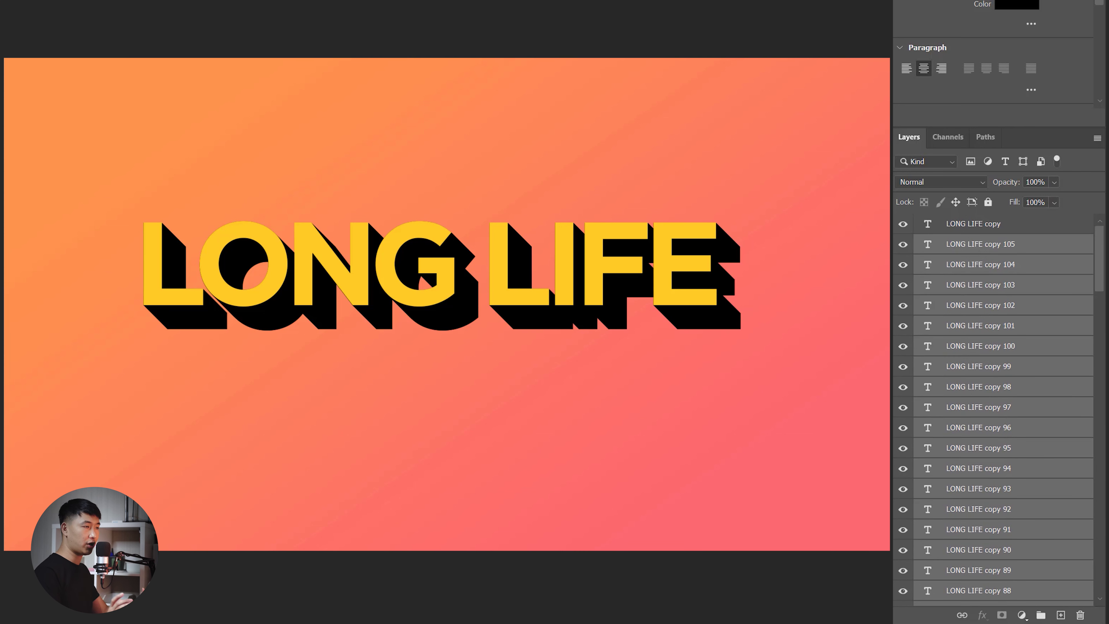
{"action": "key", "text": "ctrl+e"}
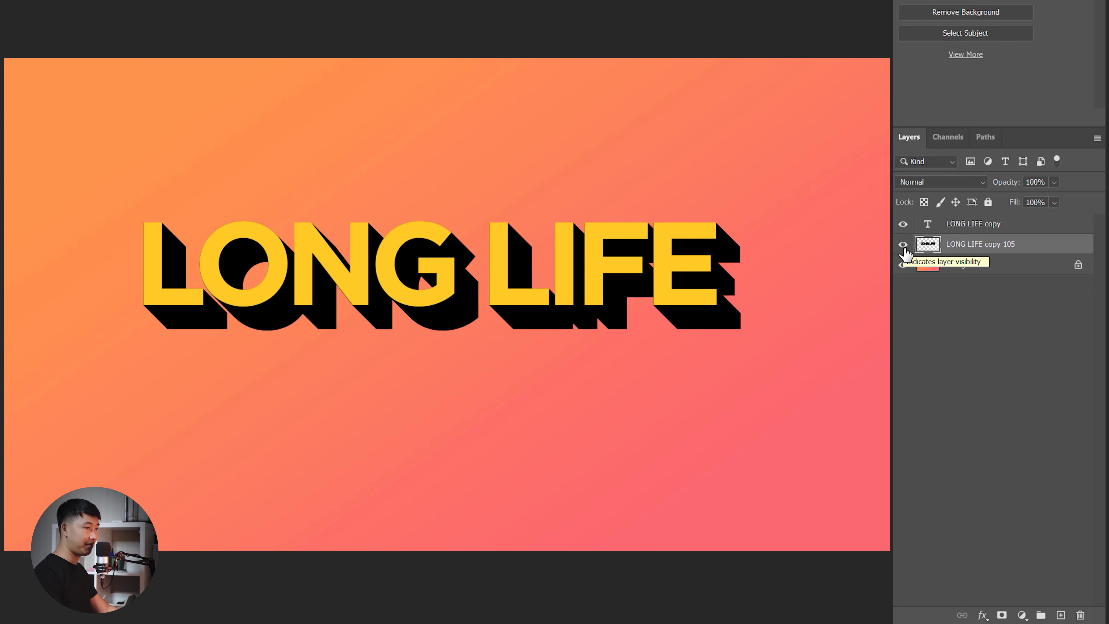
Toggle visibility of the merged extrusion and the yellow text to compare the effect
{"action": "left_click", "coordinate": [904, 247]}
{"action": "left_click", "coordinate": [903, 245]}
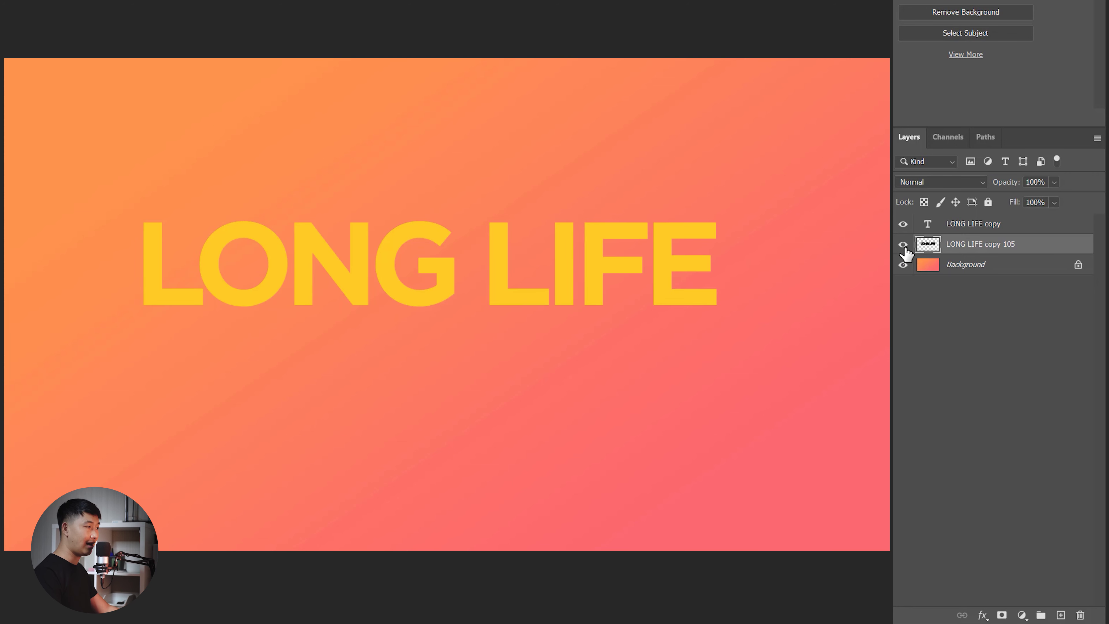
{"action": "left_click", "coordinate": [903, 244]}
{"action": "left_click", "coordinate": [904, 224]}
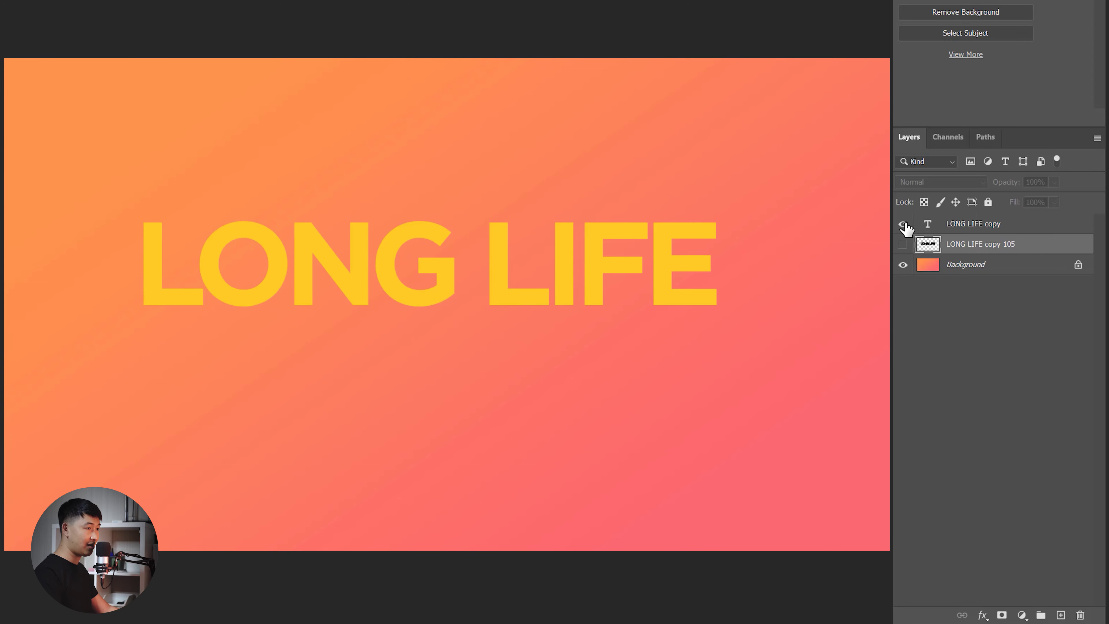
{"action": "left_click", "coordinate": [903, 244]}
{"action": "left_click", "coordinate": [903, 245]}
{"action": "left_click", "coordinate": [903, 244]}
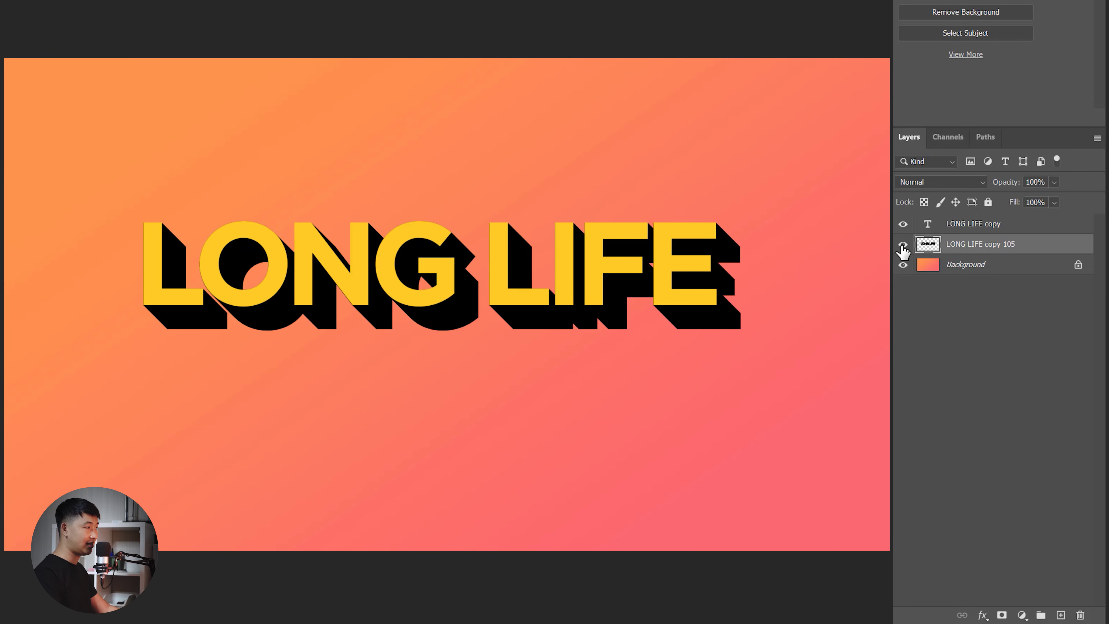
Rename the merged extrusion layer to 'Shadow' and reselect it
{"action": "double_click", "coordinate": [980, 245]}
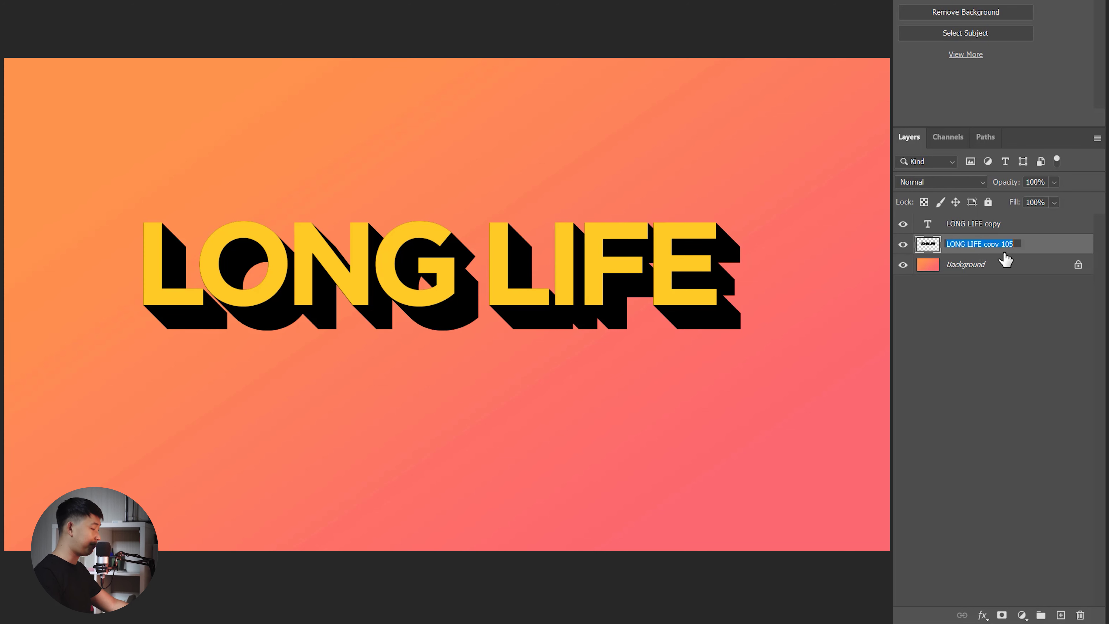
{"action": "type", "text": "Shad"}
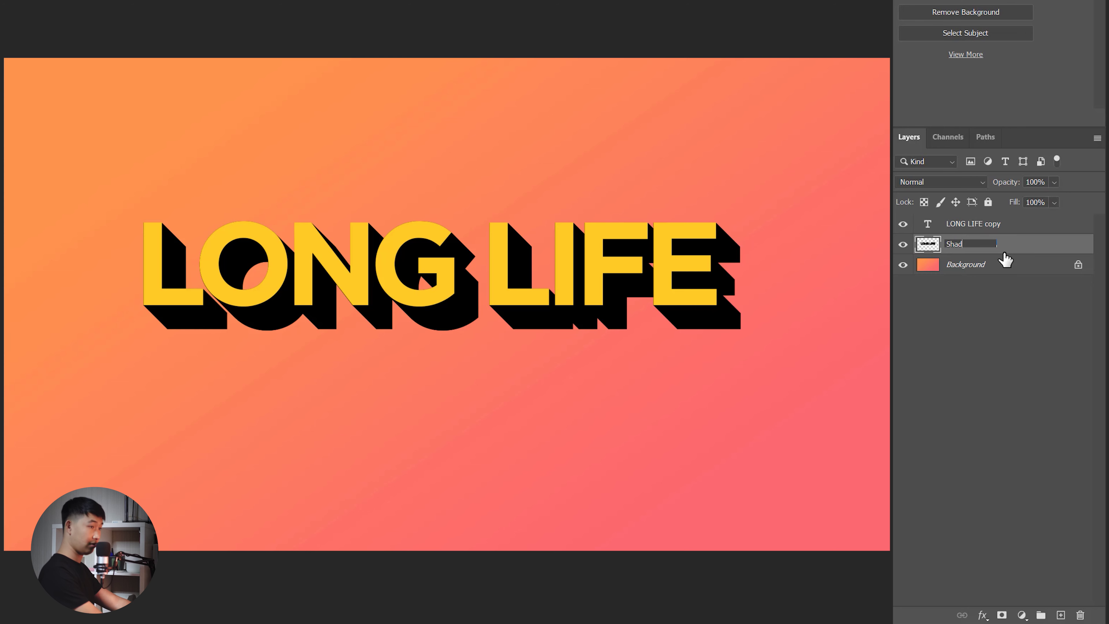
{"action": "type", "text": "ow"}
{"action": "key", "text": "Return"}
{"action": "left_click", "coordinate": [1031, 359]}
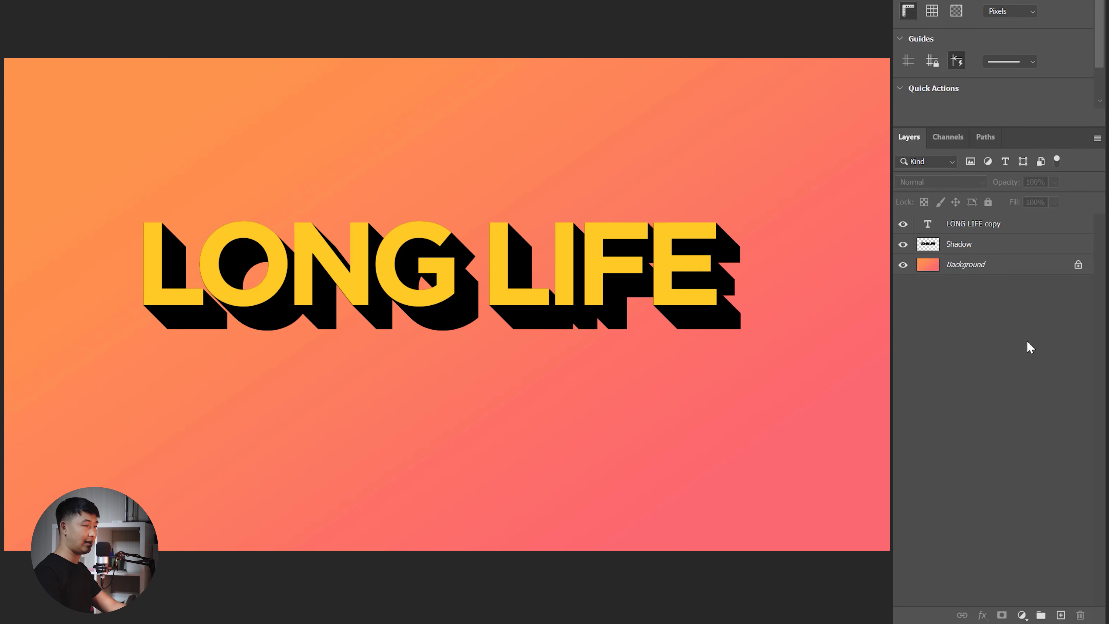
{"action": "left_click", "coordinate": [946, 252]}
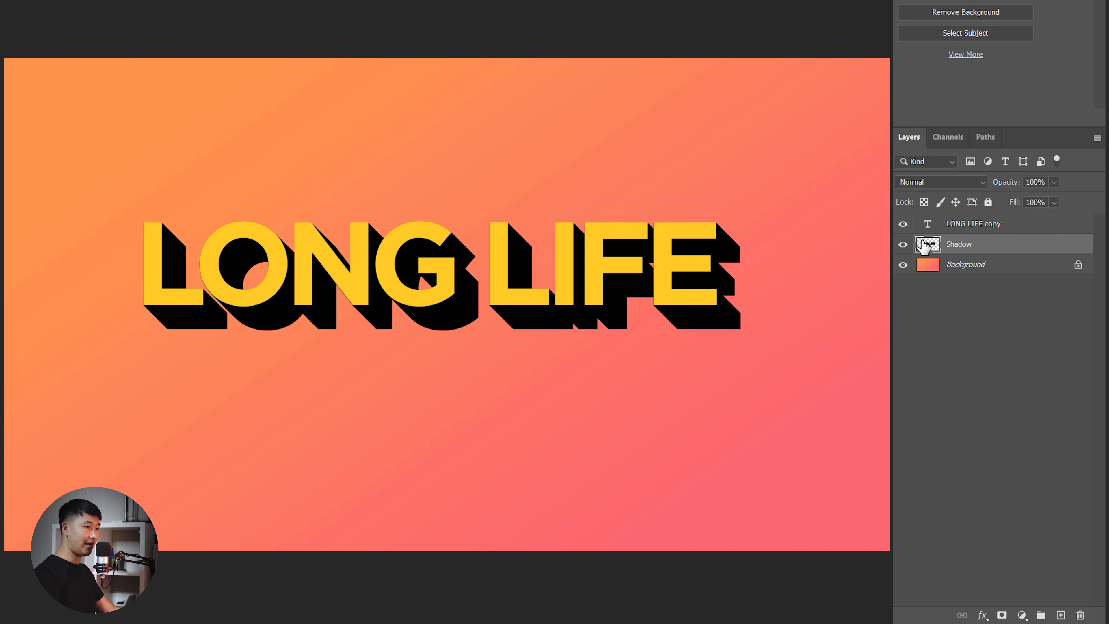
Group the LONG LIFE copy and Shadow layers into Group 1 and inspect its contents
{"action": "left_click", "coordinate": [974, 225], "text": "shift"}
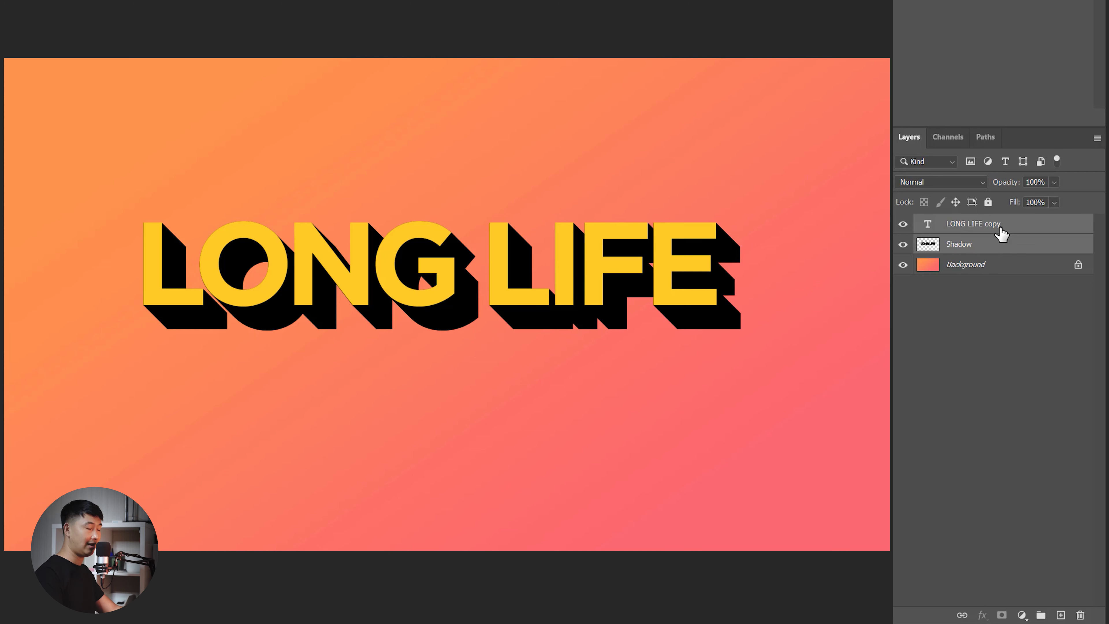
{"action": "key", "text": "ctrl+g"}
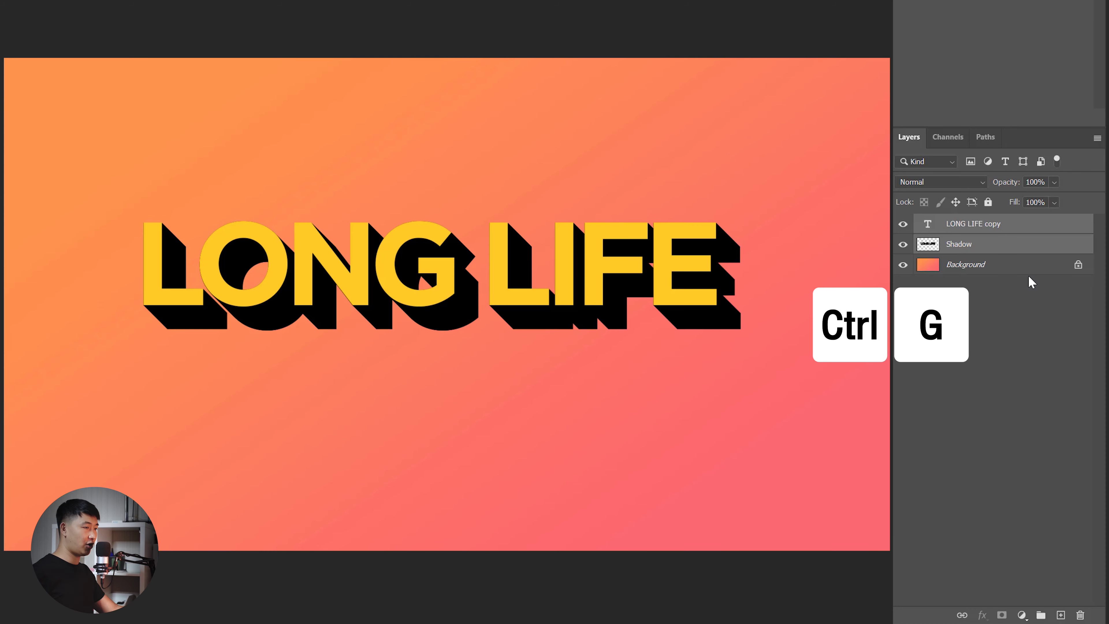
{"action": "key", "text": "ctrl+g"}
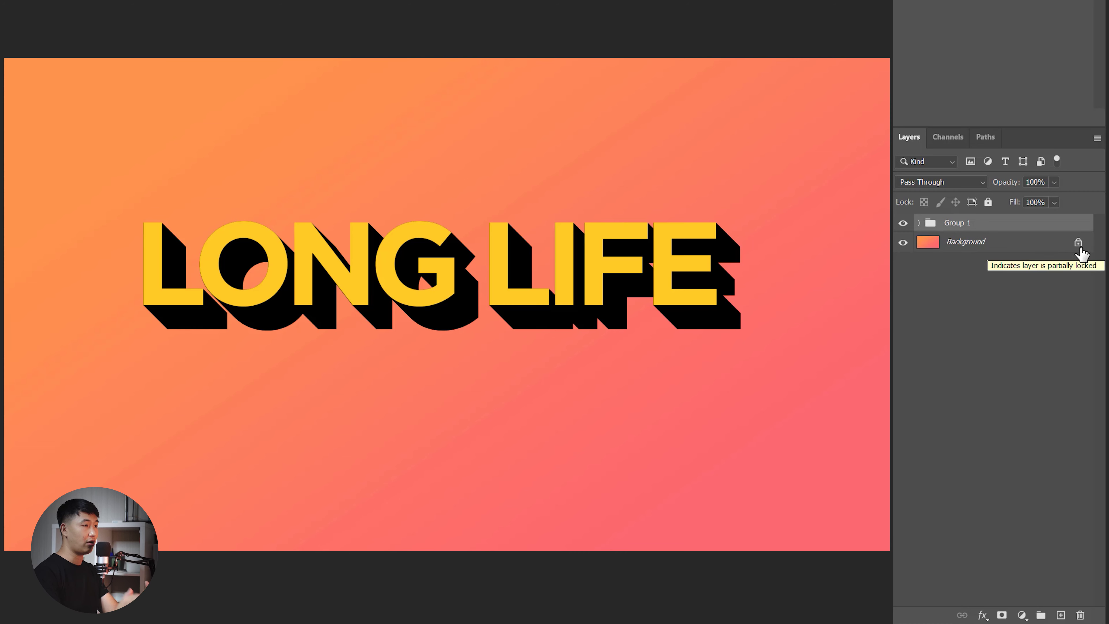
{"action": "left_click", "coordinate": [919, 224]}
{"action": "left_click", "coordinate": [920, 223]}
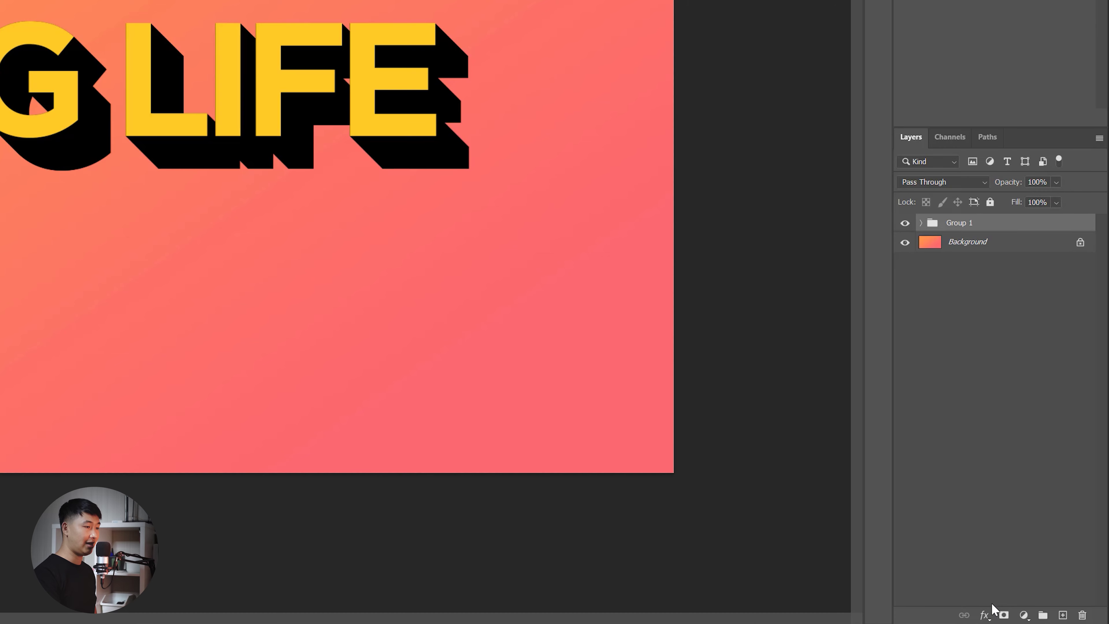
Add a Stroke to Group 1 in black sampled from the extrusion, sized about 5 px
{"action": "left_click", "coordinate": [987, 614]}
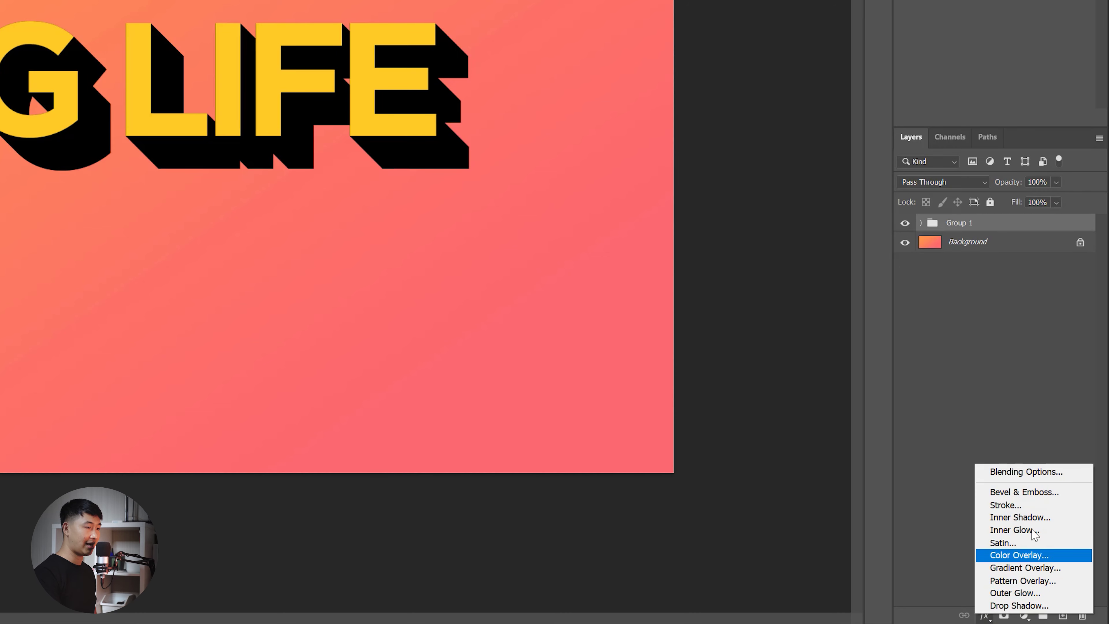
{"action": "left_click", "coordinate": [1004, 505]}
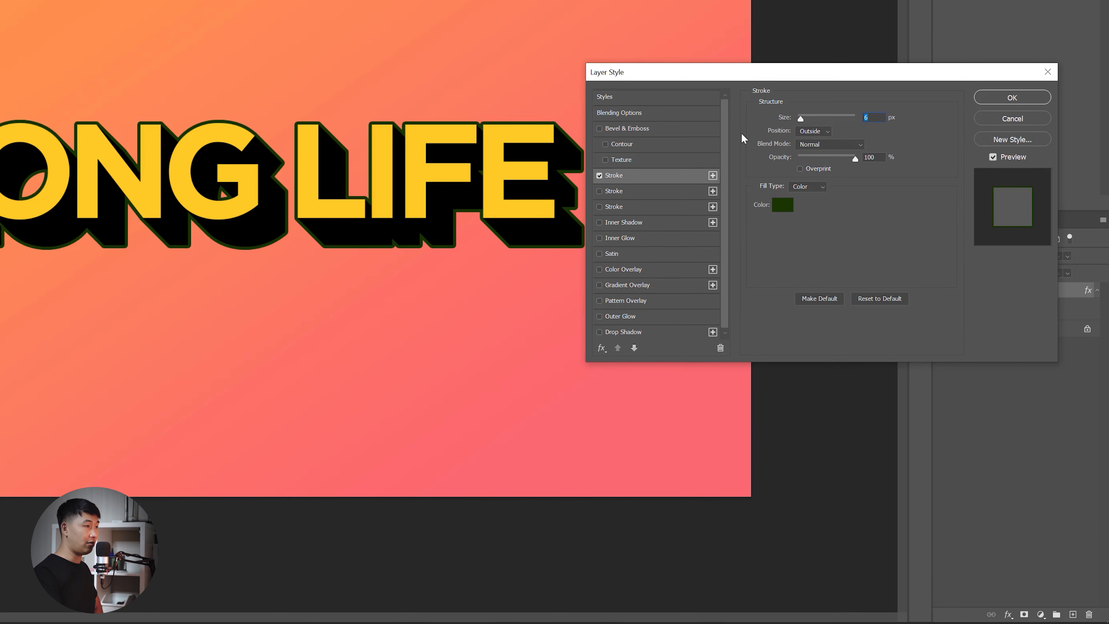
{"action": "left_click_drag", "start_coordinate": [803, 122], "coordinate": [805, 121]}
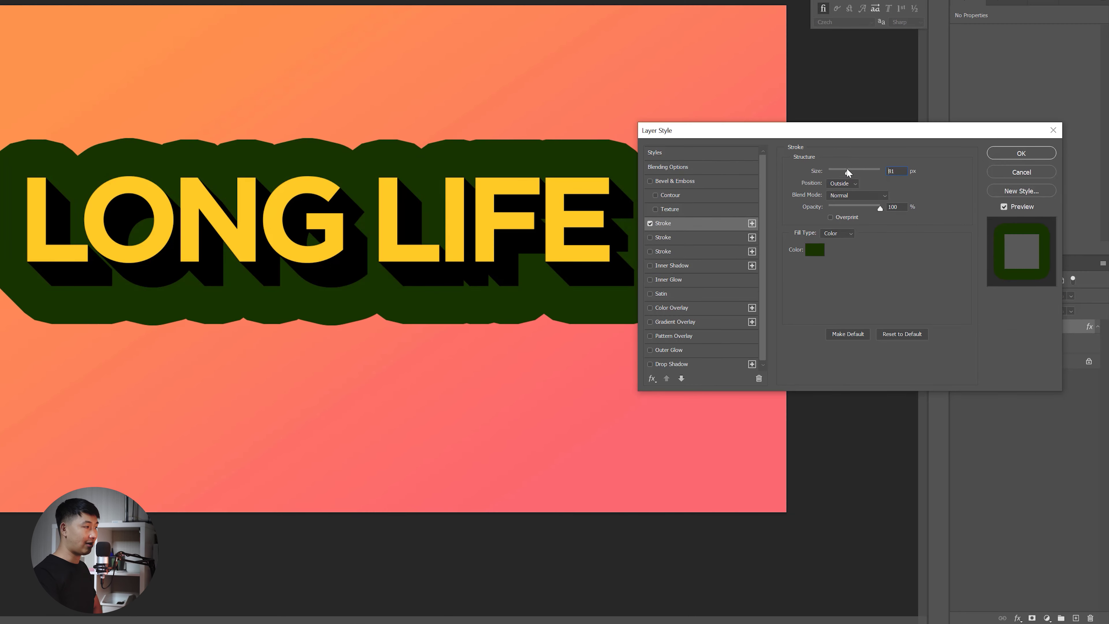
{"action": "left_click_drag", "start_coordinate": [834, 172], "coordinate": [831, 173]}
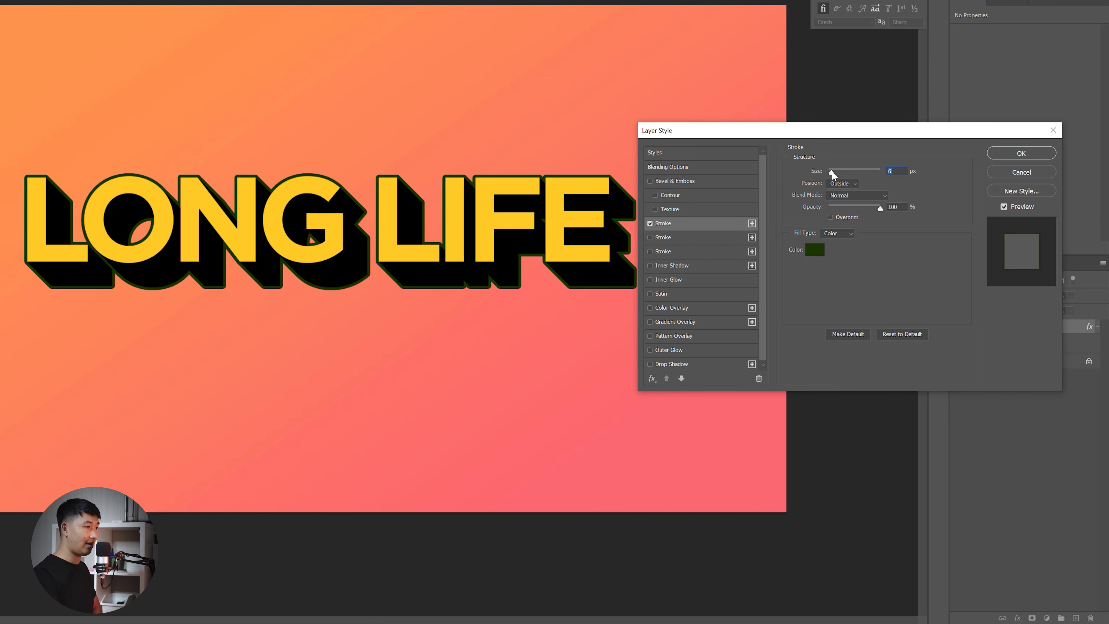
{"action": "left_click", "coordinate": [815, 251]}
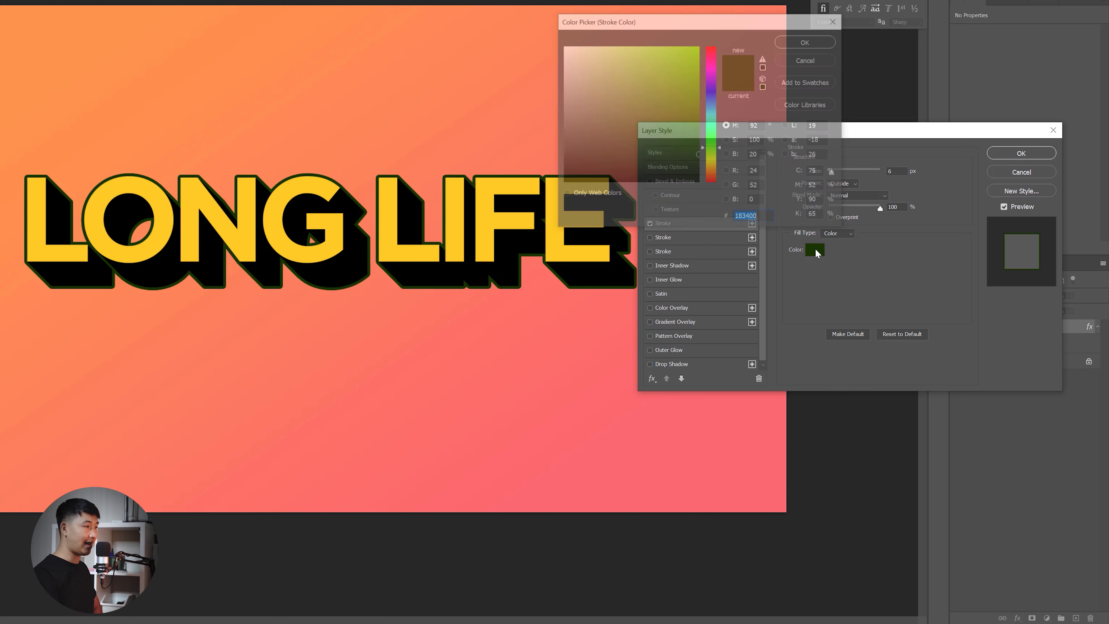
{"action": "left_click", "coordinate": [426, 269]}
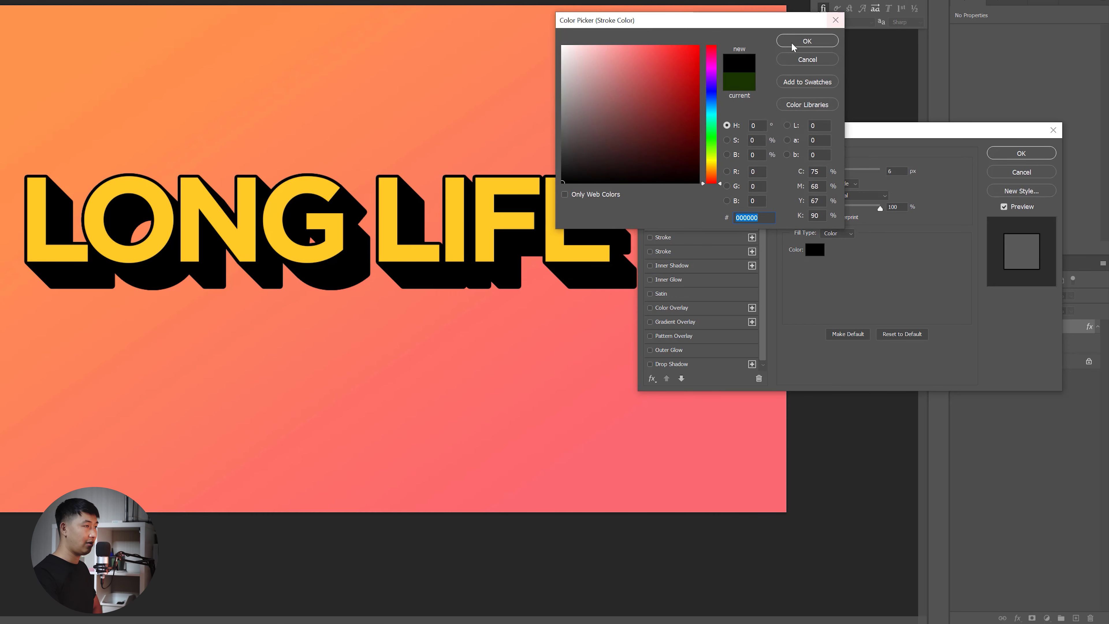
{"action": "left_click", "coordinate": [806, 41]}
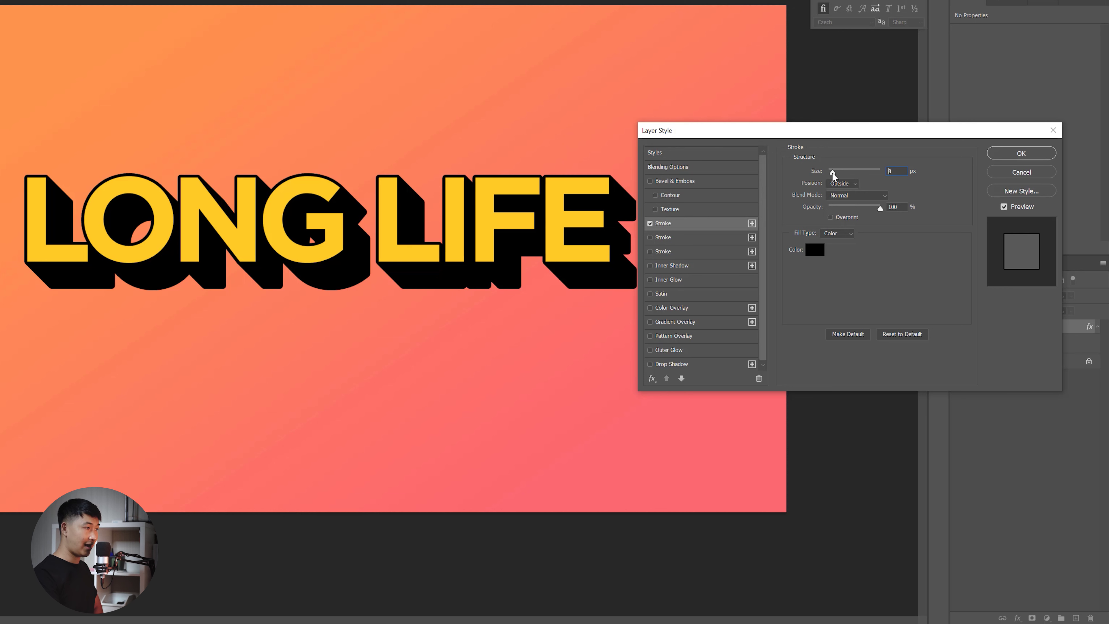
{"action": "left_click_drag", "start_coordinate": [833, 172], "coordinate": [831, 175]}
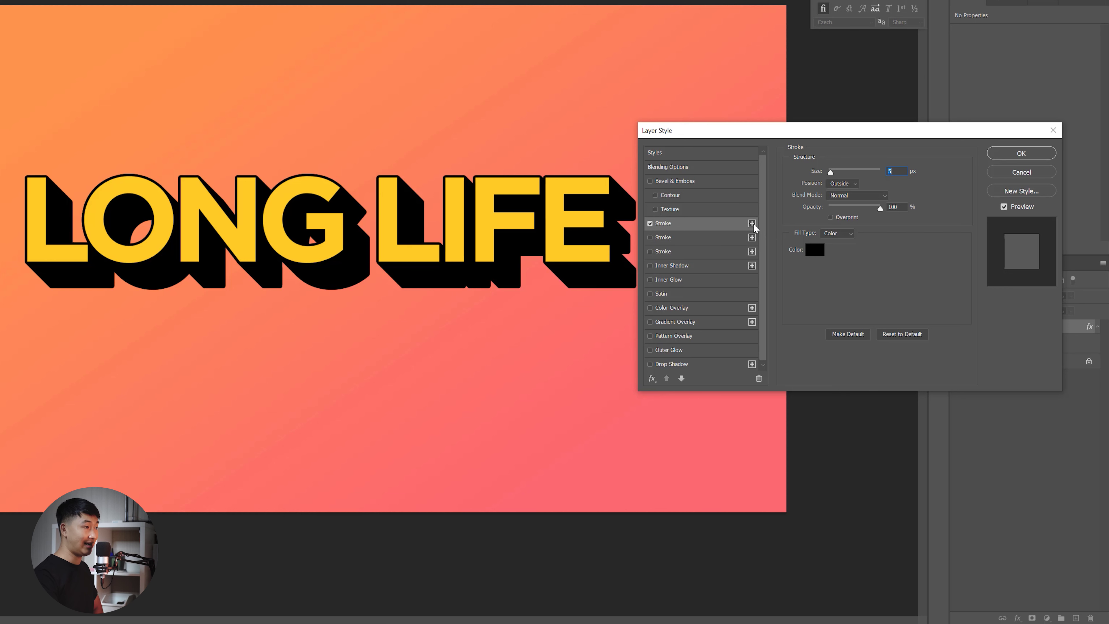
Add a second 13 px Stroke in the letters' yellow (ffc925) and apply both outlines
{"action": "left_click", "coordinate": [674, 237]}
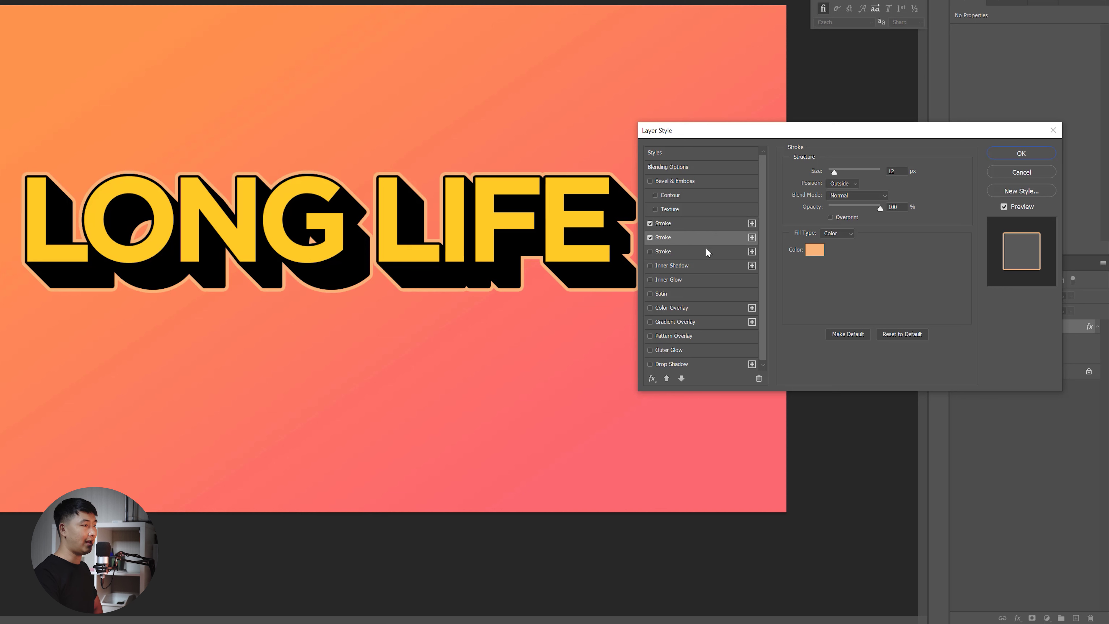
{"action": "left_click", "coordinate": [814, 251]}
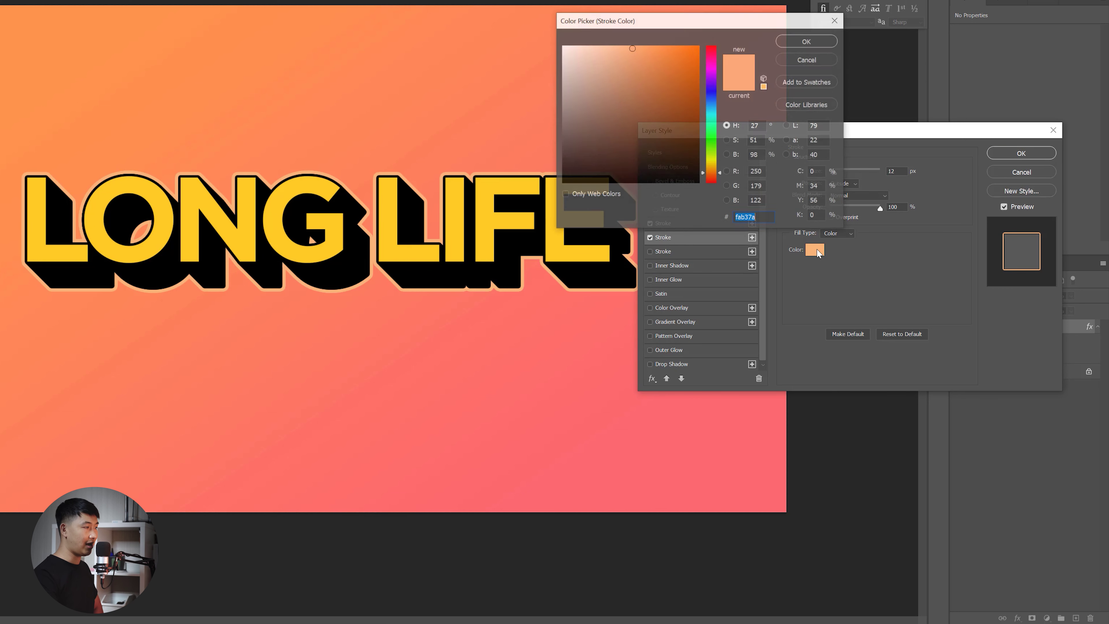
{"action": "left_click", "coordinate": [570, 251]}
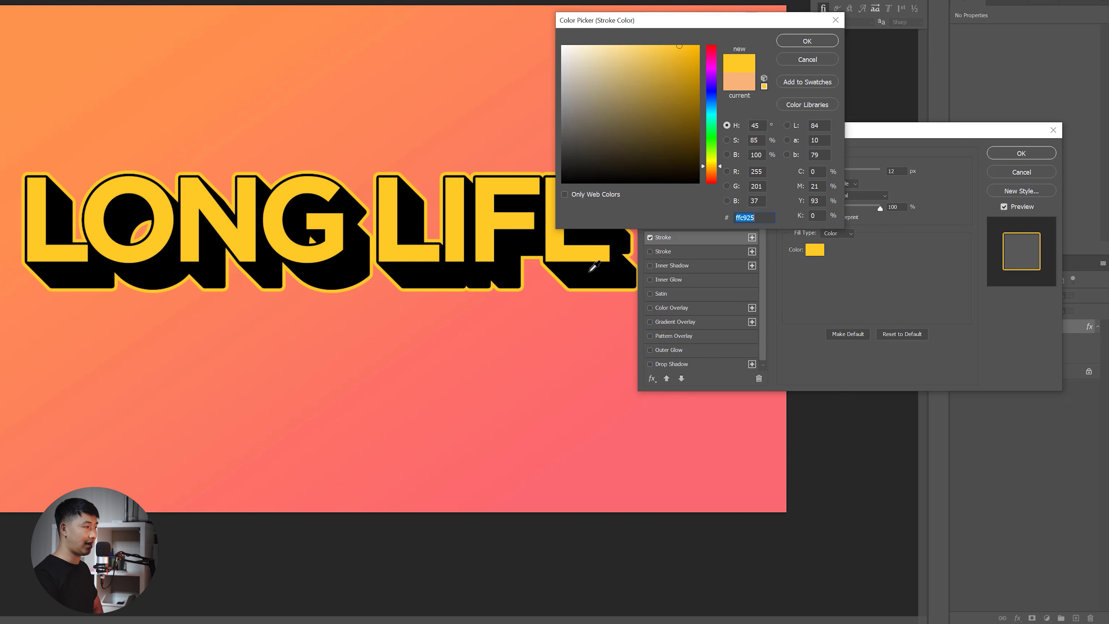
{"action": "left_click", "coordinate": [796, 41]}
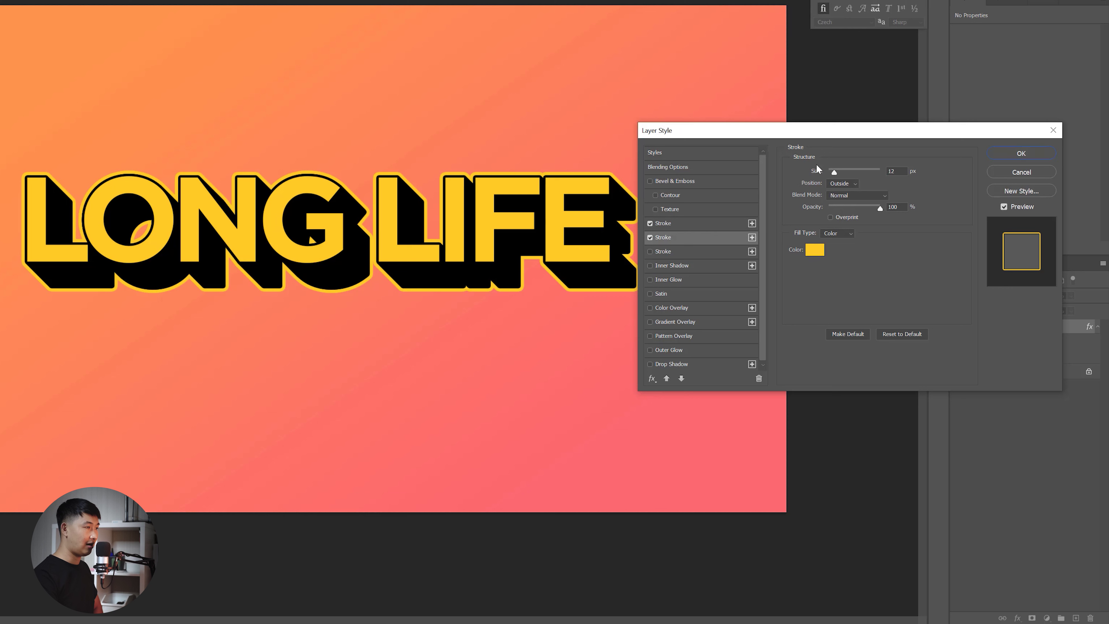
{"action": "left_click_drag", "start_coordinate": [835, 174], "coordinate": [836, 174]}
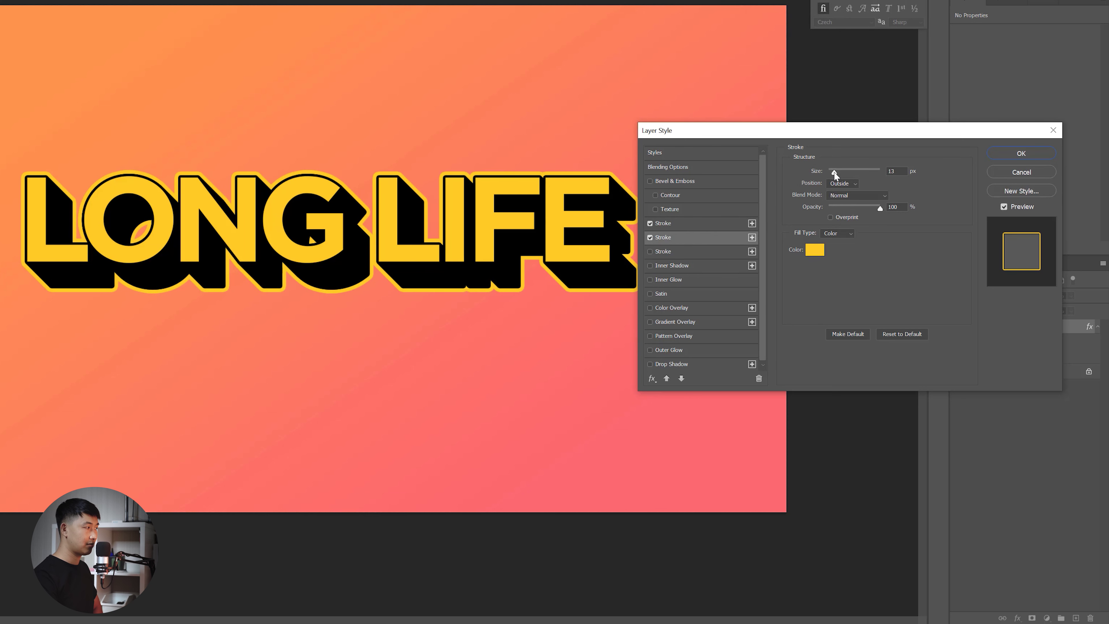
{"action": "left_click", "coordinate": [1015, 152]}
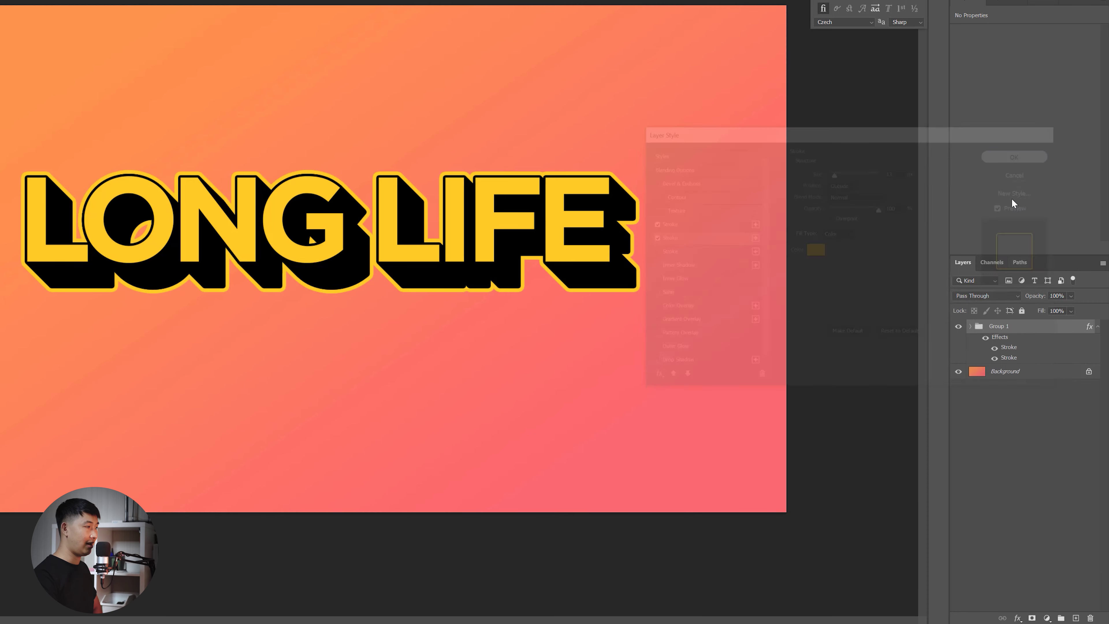
Toggle the background to compare the outlines, then expand Group 1 to show its layers
{"action": "left_click", "coordinate": [959, 371]}
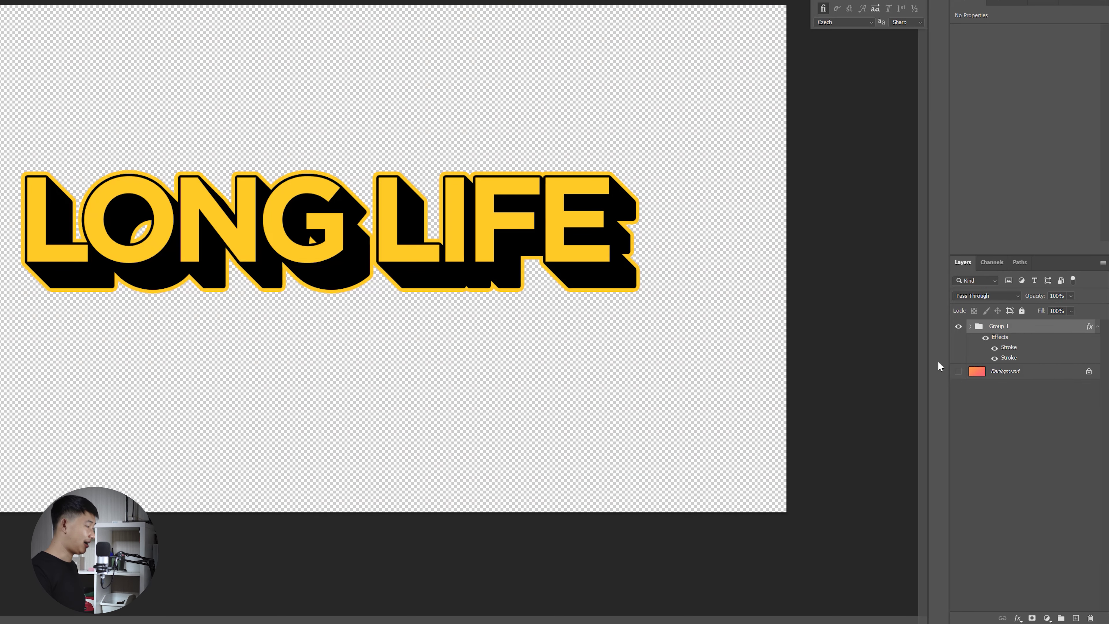
{"action": "left_click", "coordinate": [959, 371]}
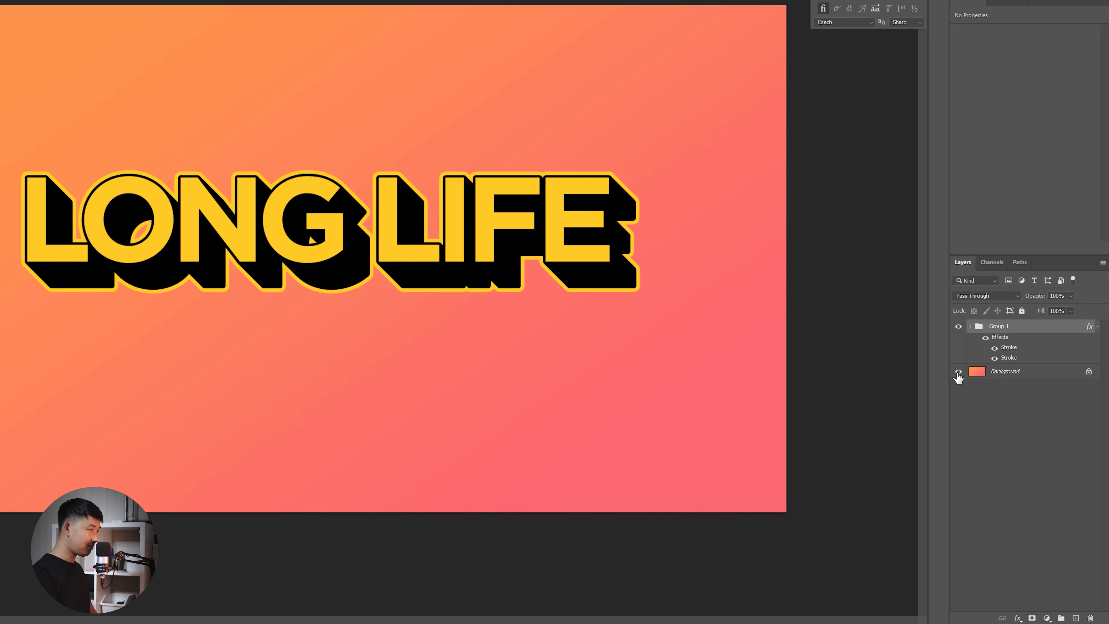
{"action": "left_click", "coordinate": [958, 372]}
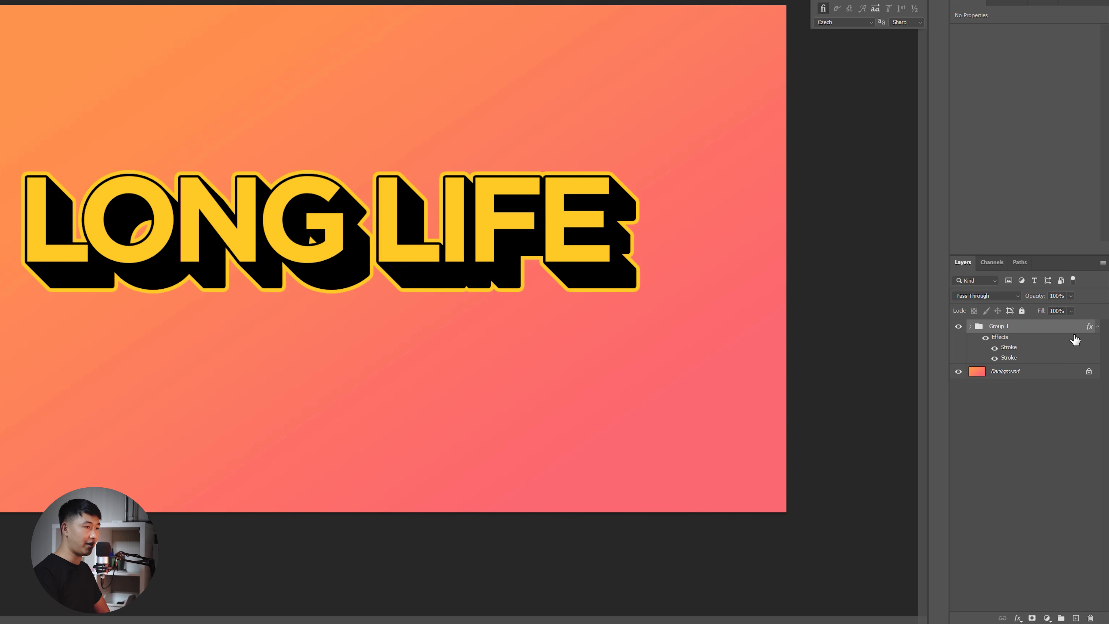
{"action": "left_click", "coordinate": [1099, 325]}
{"action": "left_click", "coordinate": [971, 326]}
{"action": "left_click", "coordinate": [1020, 340]}
Add a Gradient Overlay effect to the LONG LIFE copy text layer
{"action": "left_click", "coordinate": [1013, 355]}
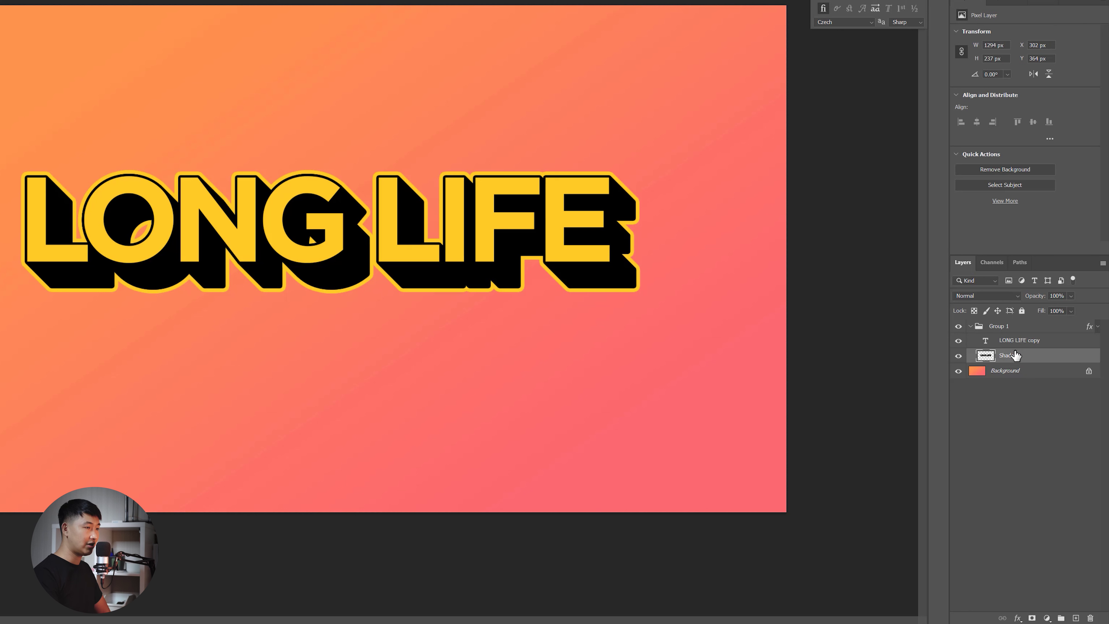
{"action": "left_click", "coordinate": [993, 343]}
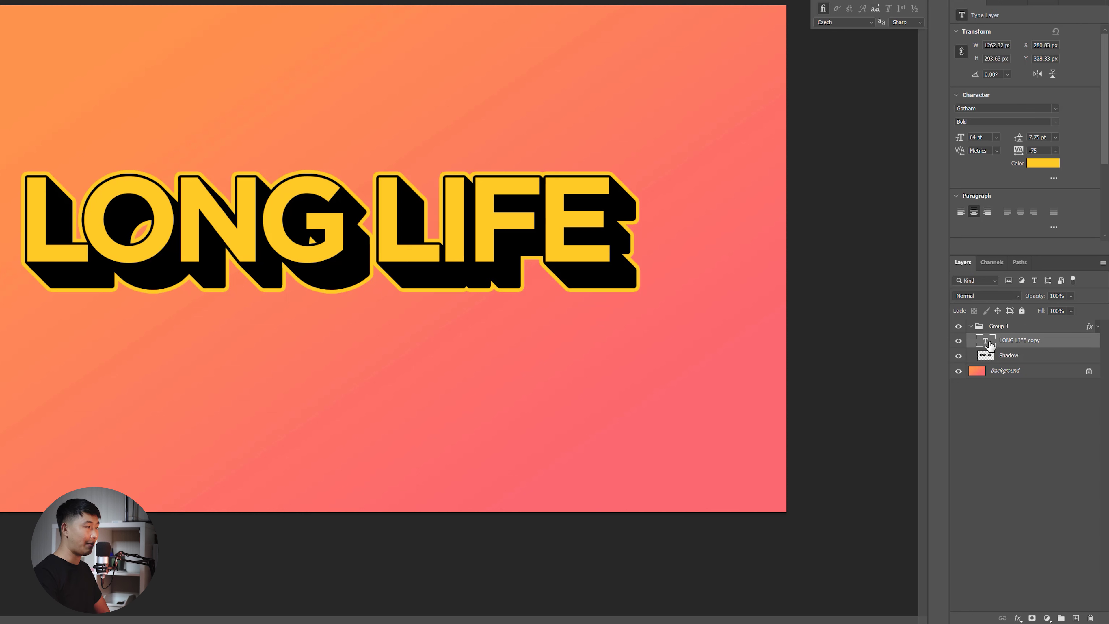
{"action": "left_click", "coordinate": [1019, 620]}
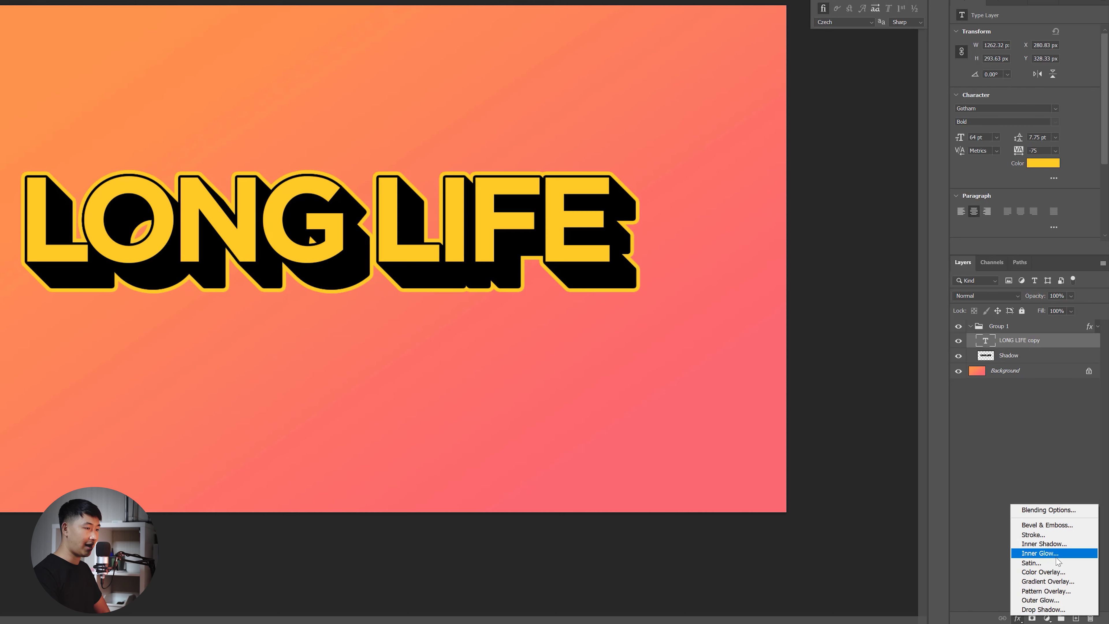
{"action": "left_click", "coordinate": [1048, 581]}
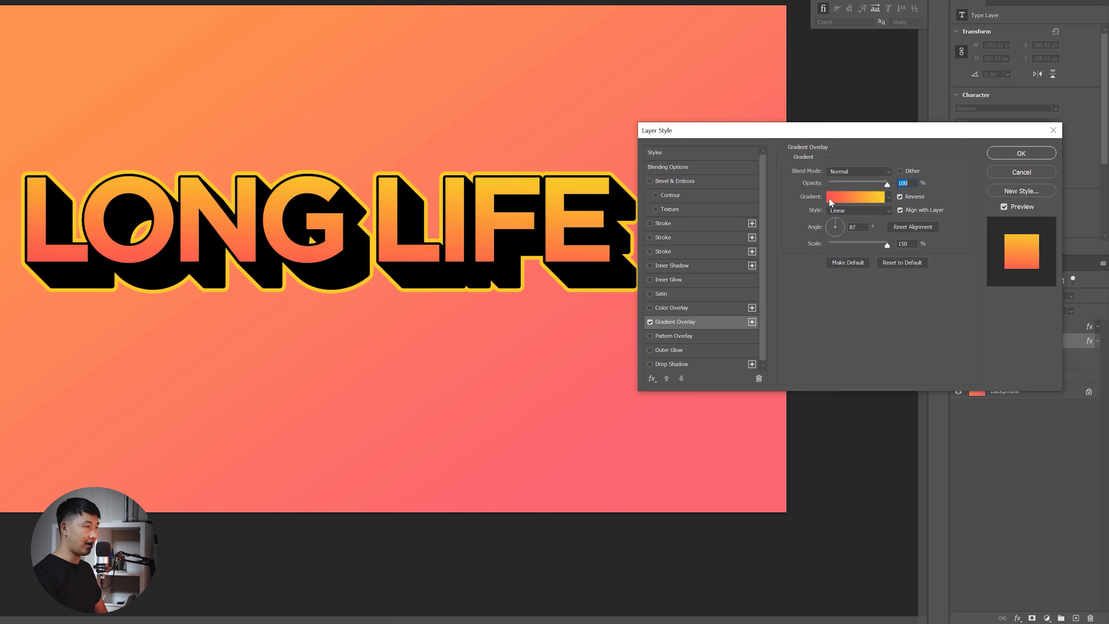
Preview Pink and Orange gradient presets and settle on the yellow-to-red Orange_10
{"action": "left_click", "coordinate": [855, 200]}
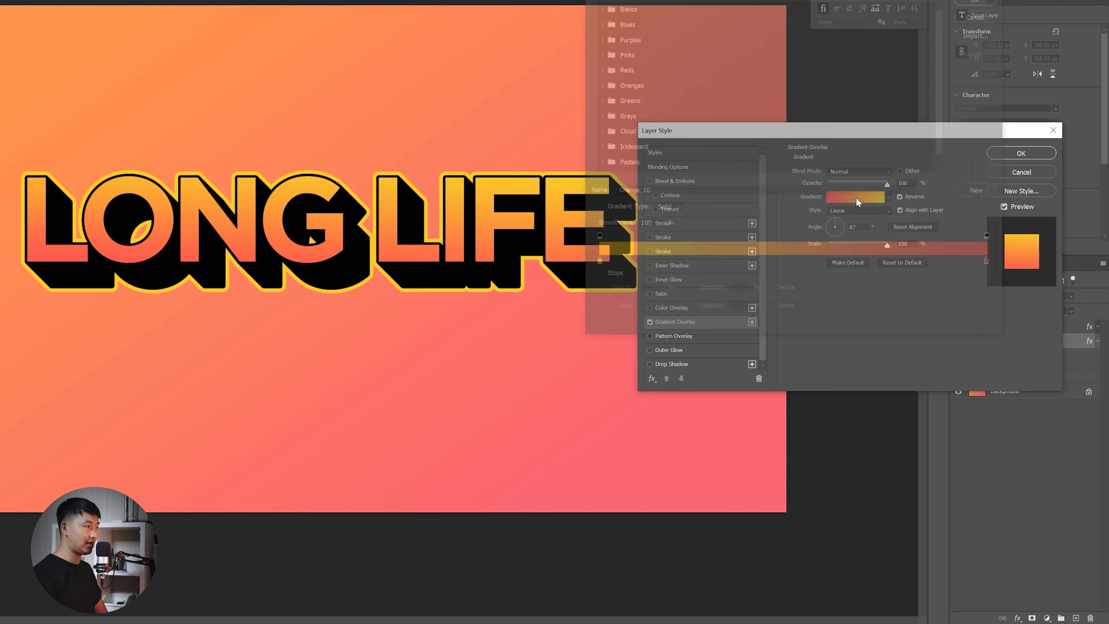
{"action": "left_click", "coordinate": [597, 52]}
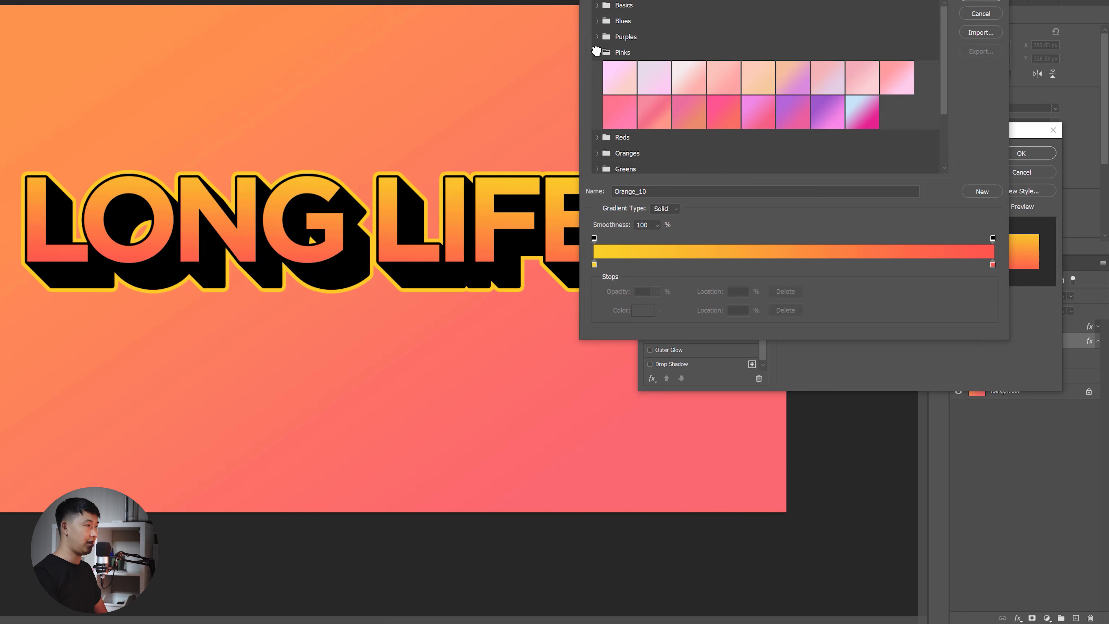
{"action": "left_click", "coordinate": [791, 117]}
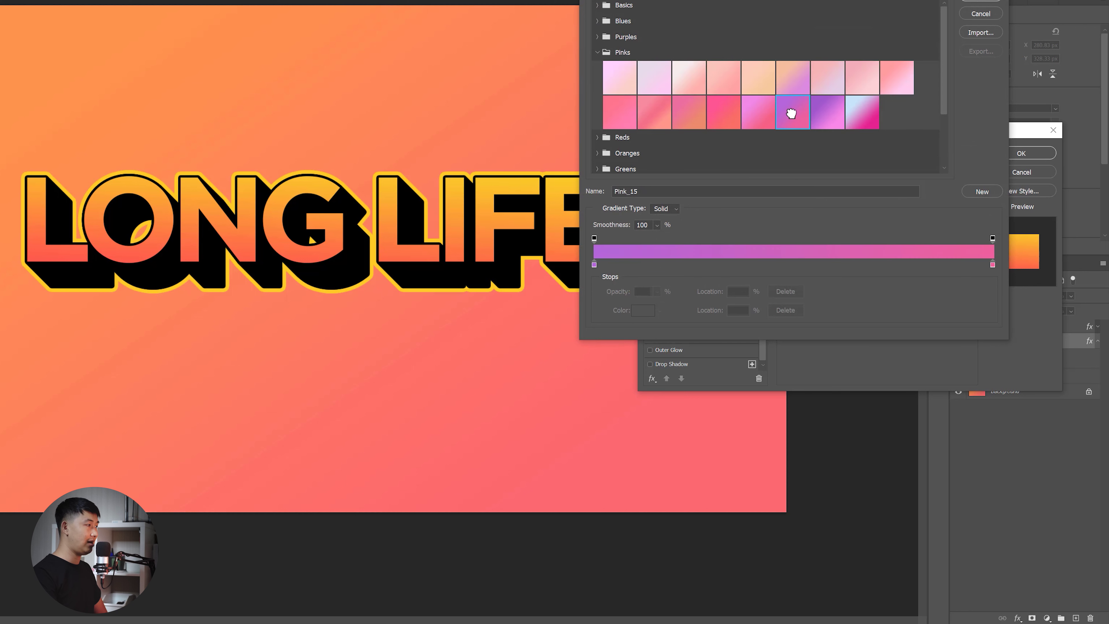
{"action": "left_click", "coordinate": [597, 52]}
{"action": "left_click", "coordinate": [597, 84]}
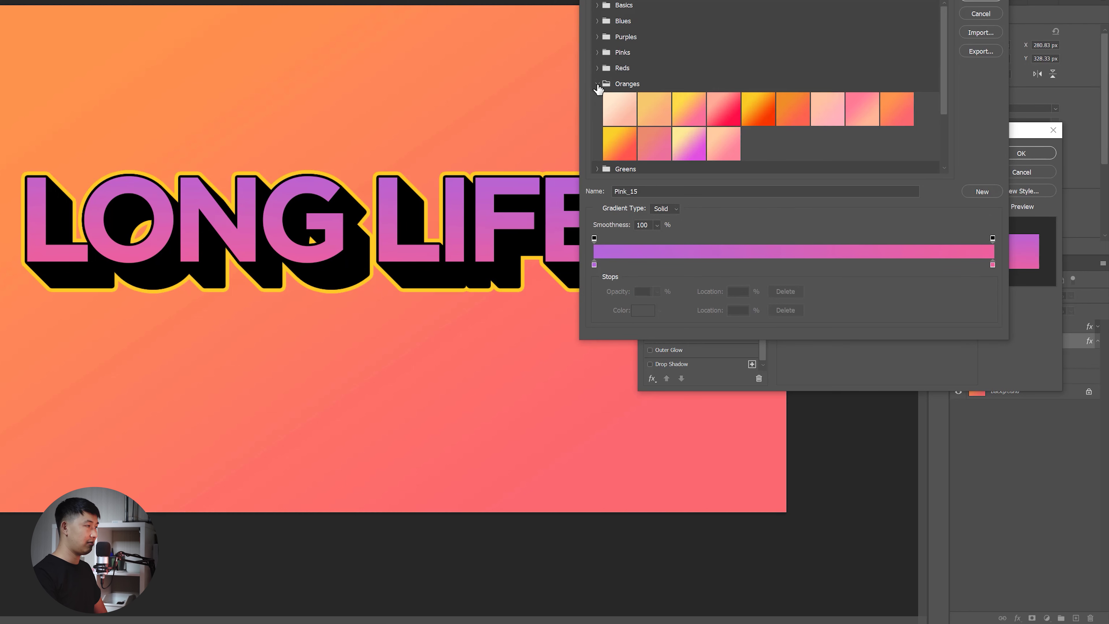
{"action": "left_click", "coordinate": [729, 113]}
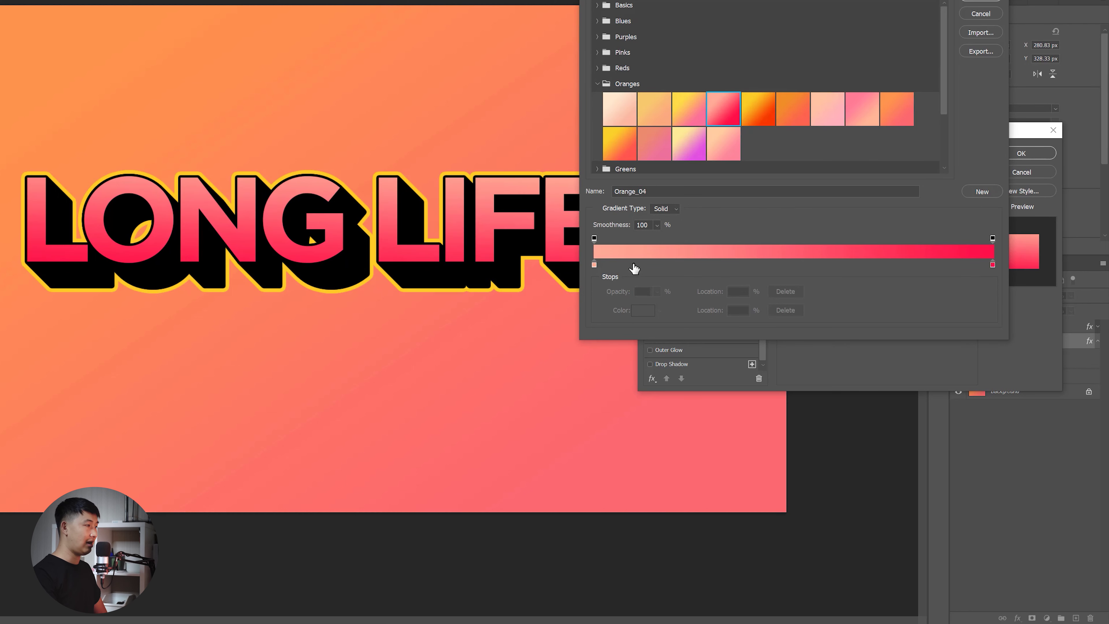
{"action": "left_click", "coordinate": [790, 111]}
{"action": "left_click", "coordinate": [718, 147]}
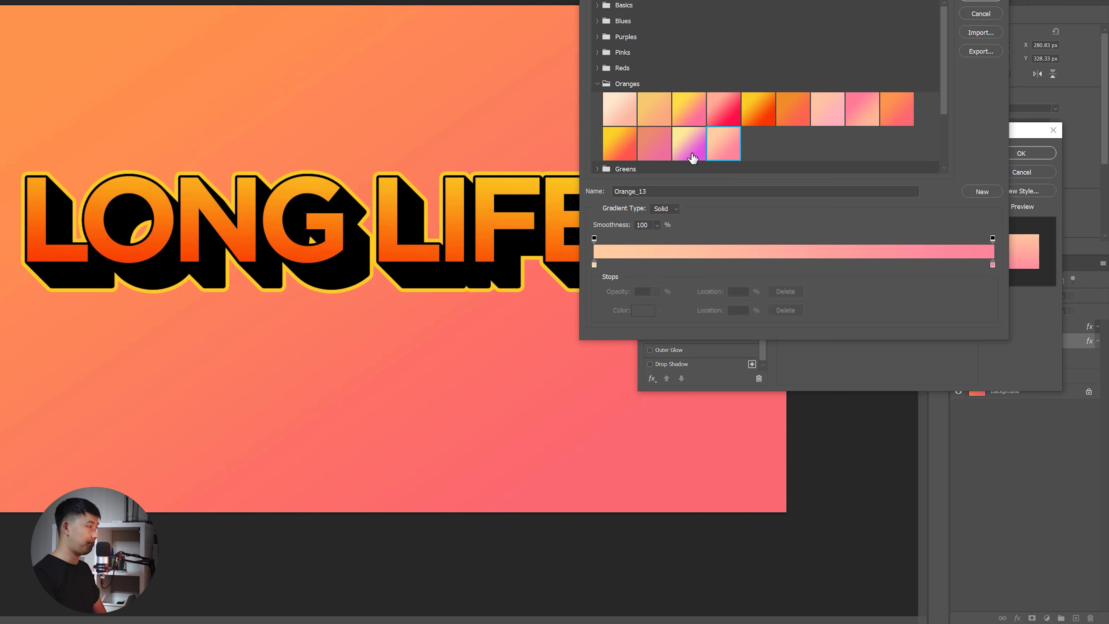
{"action": "left_click", "coordinate": [658, 151]}
{"action": "left_click", "coordinate": [640, 119]}
{"action": "left_click", "coordinate": [627, 152]}
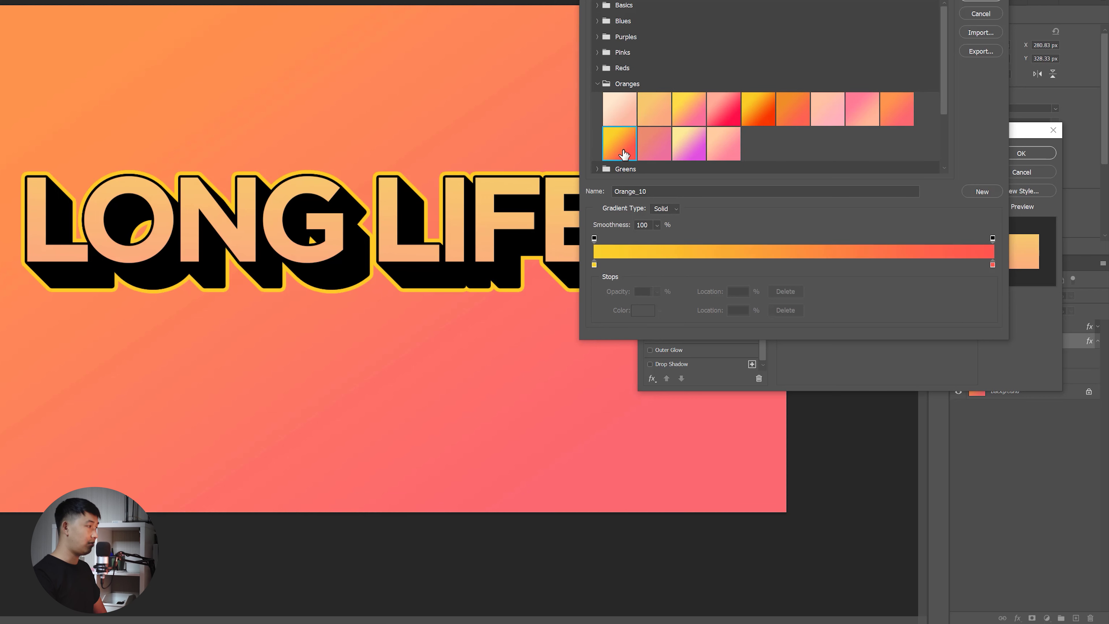
Adjust one Orange_10 stop colour and apply the gradient overlay to the letters
{"action": "double_click", "coordinate": [594, 265]}
{"action": "left_click", "coordinate": [797, 40]}
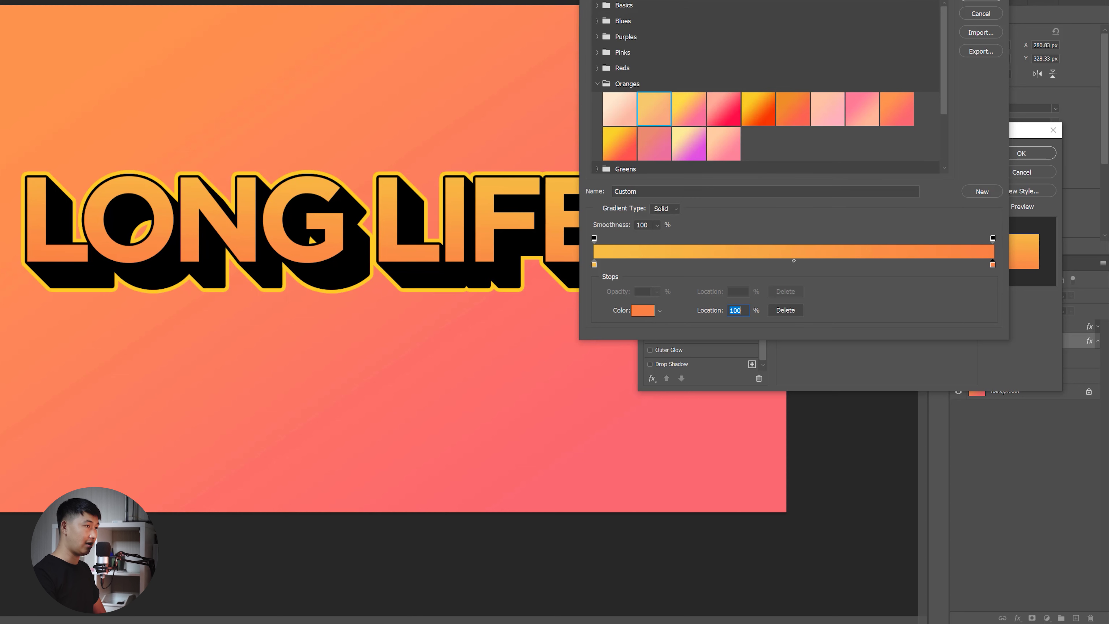
{"action": "key", "text": "Return"}
{"action": "left_click", "coordinate": [1022, 154]}
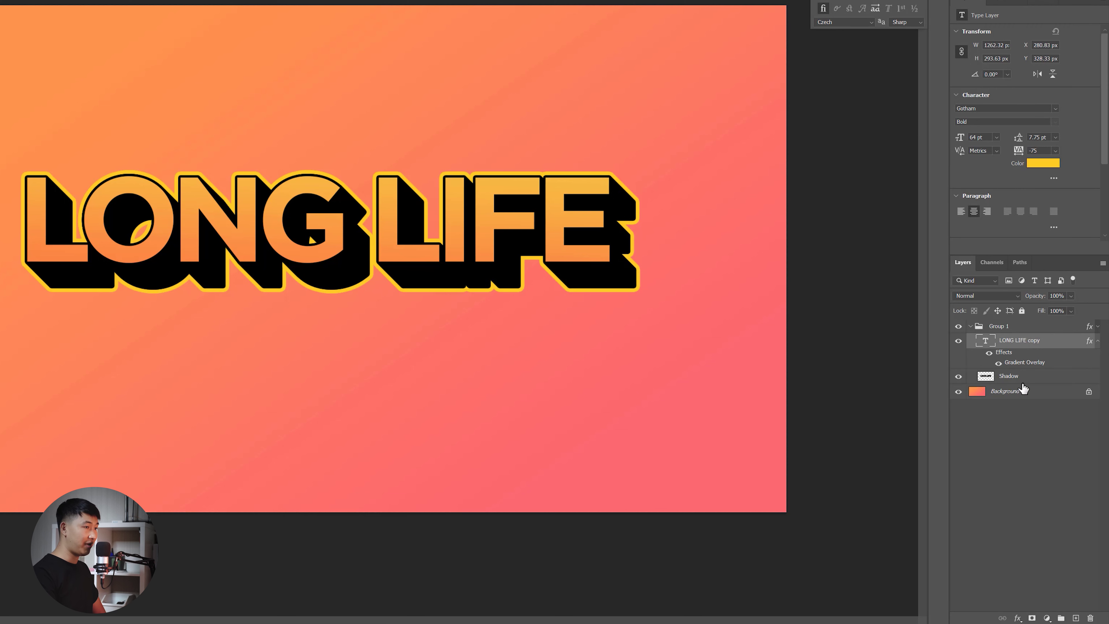
Recolour Group 1's outer Stroke to an orange sampled from the lettering, then check it without the background
{"action": "left_click", "coordinate": [1097, 327]}
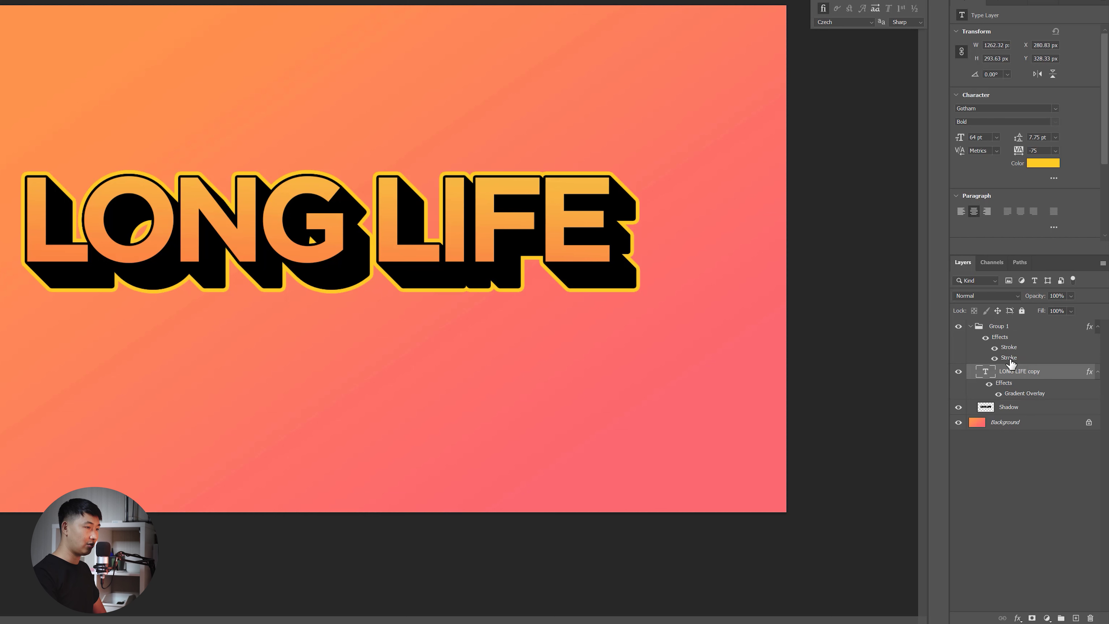
{"action": "double_click", "coordinate": [1011, 359]}
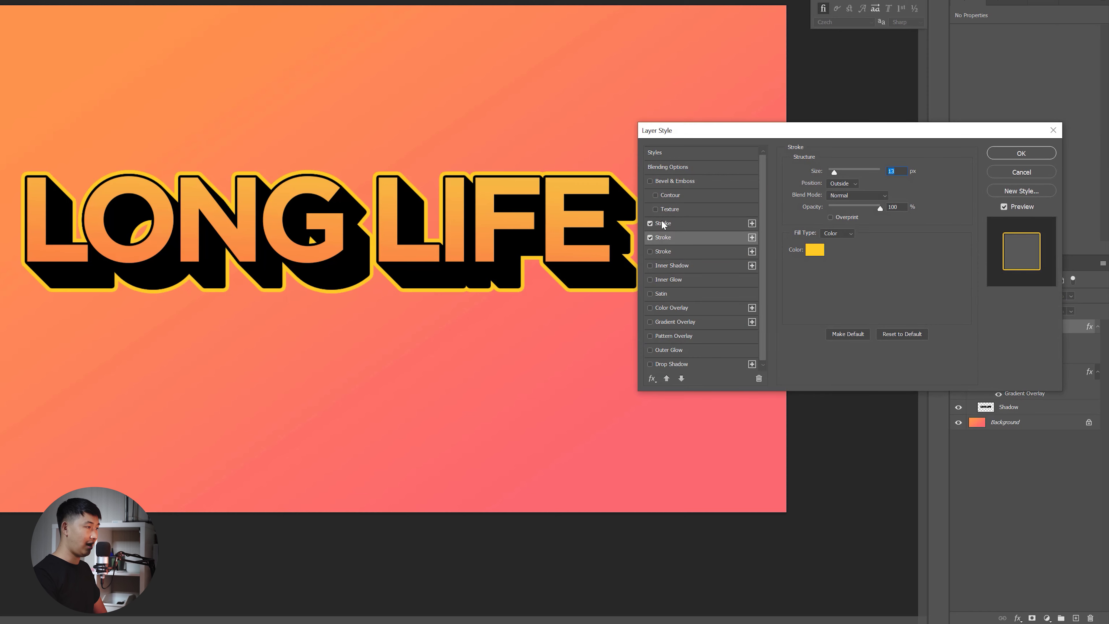
{"action": "left_click", "coordinate": [815, 255]}
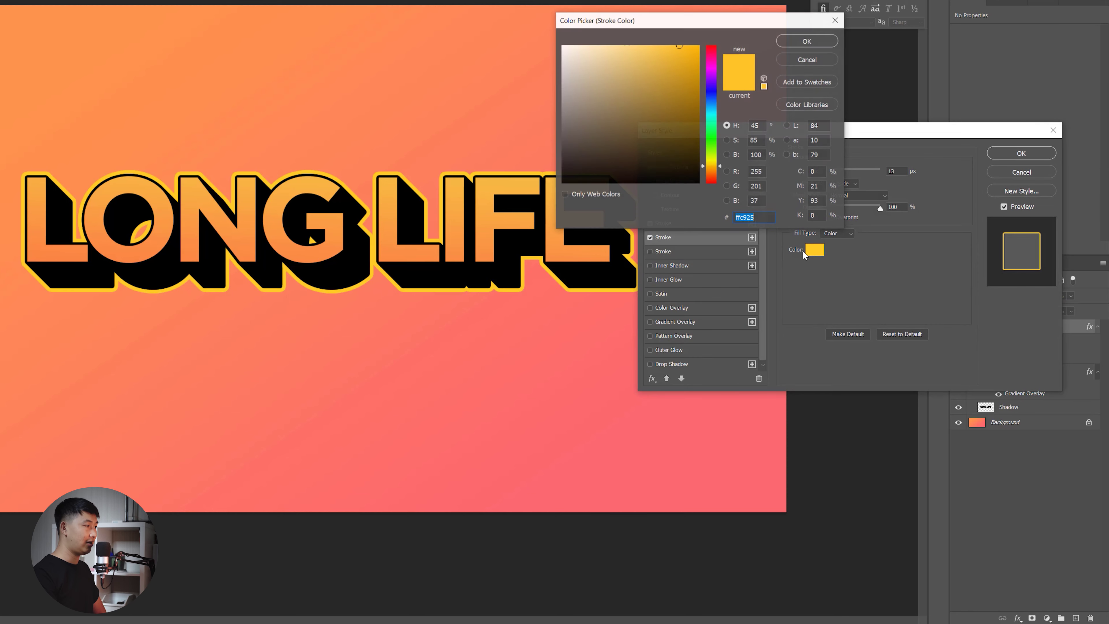
{"action": "left_click", "coordinate": [486, 239]}
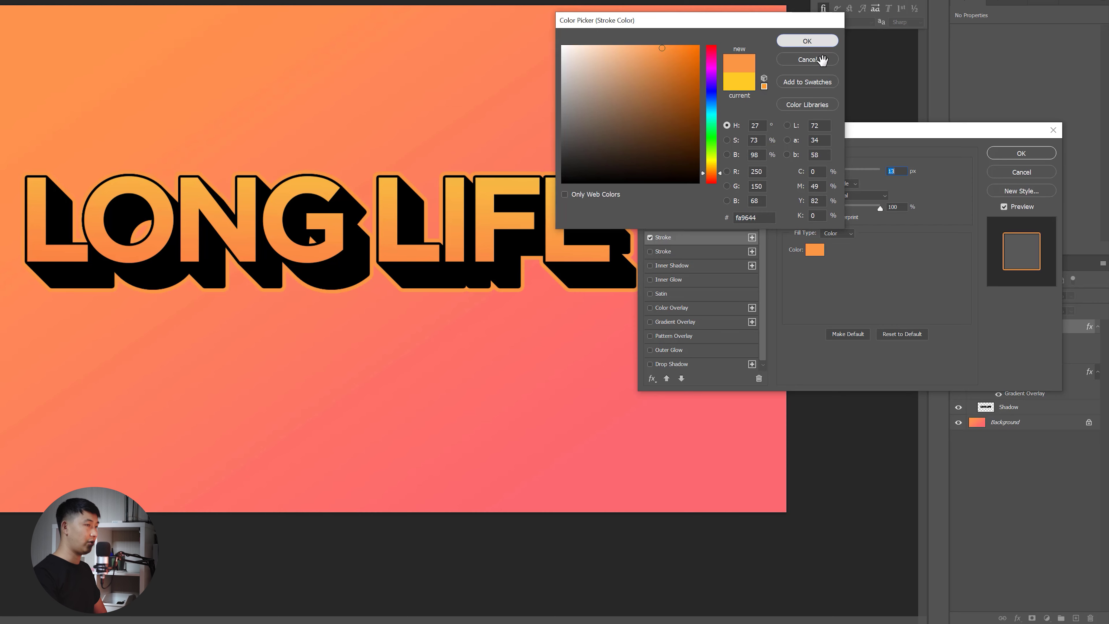
{"action": "left_click", "coordinate": [807, 41]}
{"action": "left_click", "coordinate": [1021, 153]}
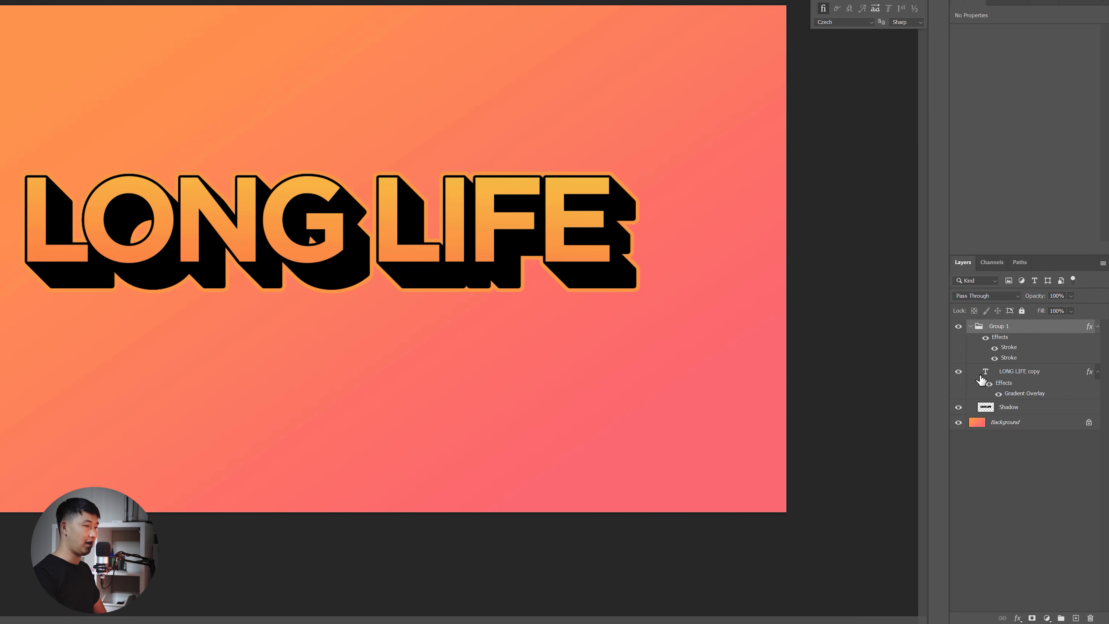
{"action": "left_click", "coordinate": [959, 423]}
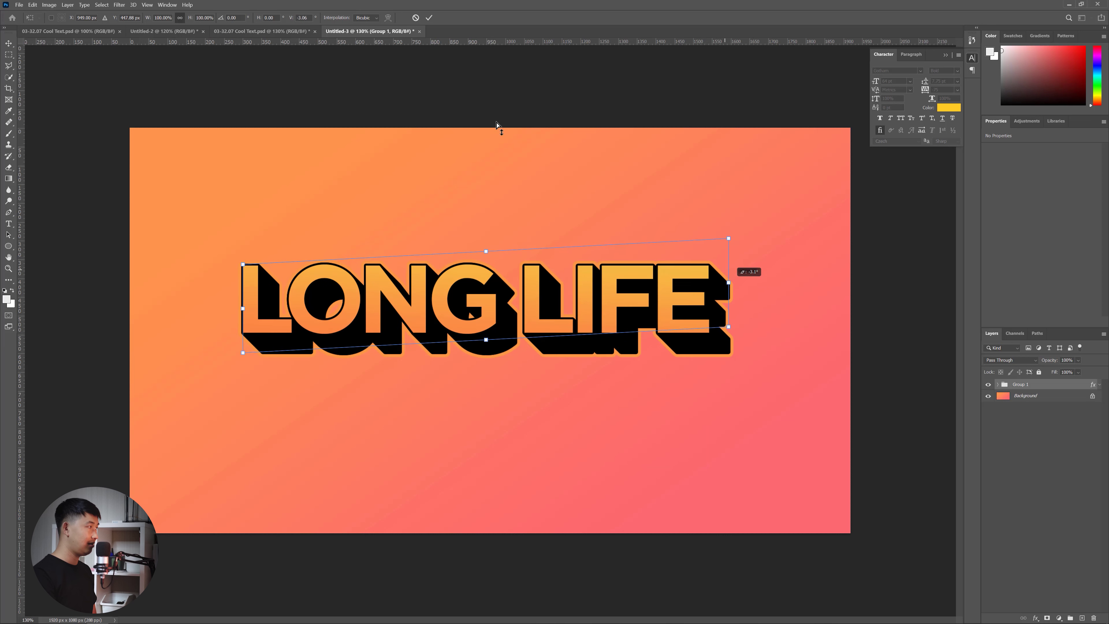
Rotate the LONG LIFE group about -3° and commit the transform
{"action": "left_click_drag", "start_coordinate": [743, 271], "coordinate": [745, 274]}
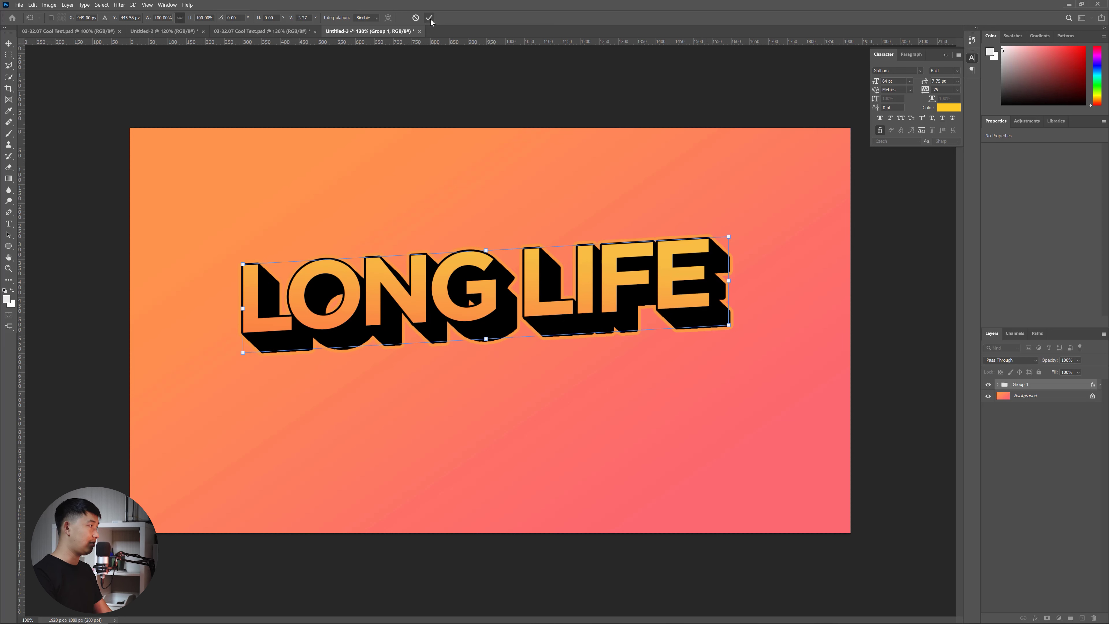
{"action": "key", "text": "Return"}
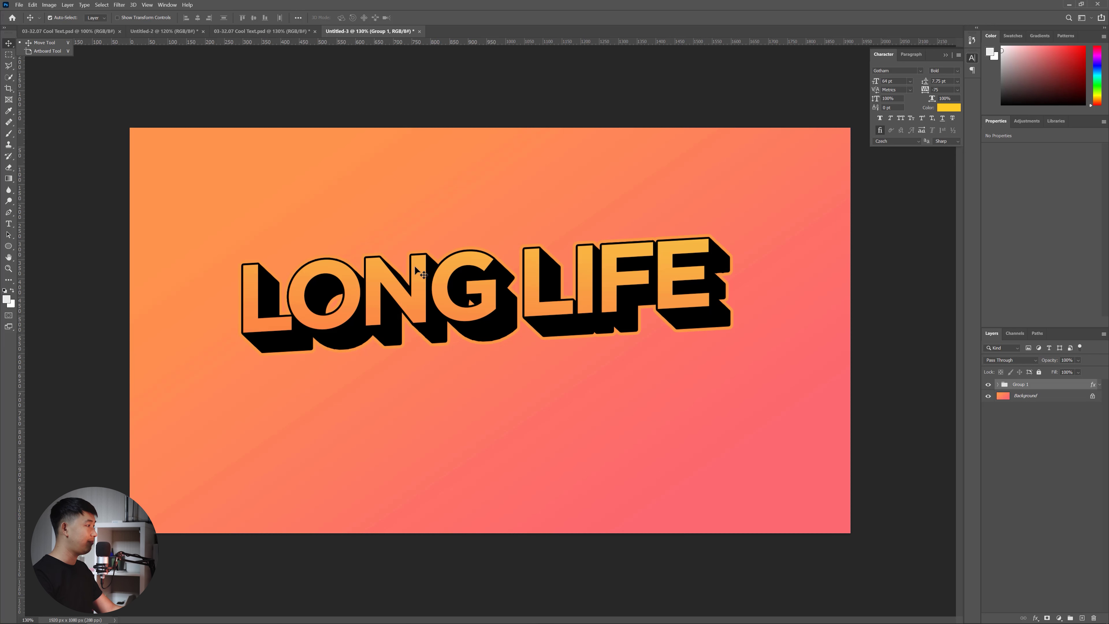
Undo the accidental text-layer move, then drag Group 1 down and right toward the centre
{"action": "mouse_move", "coordinate": [488, 316]}
{"action": "left_mouse_down"}
{"action": "mouse_move", "coordinate": [540, 342]}
{"action": "mouse_move", "coordinate": [514, 373]}
{"action": "left_mouse_up"}
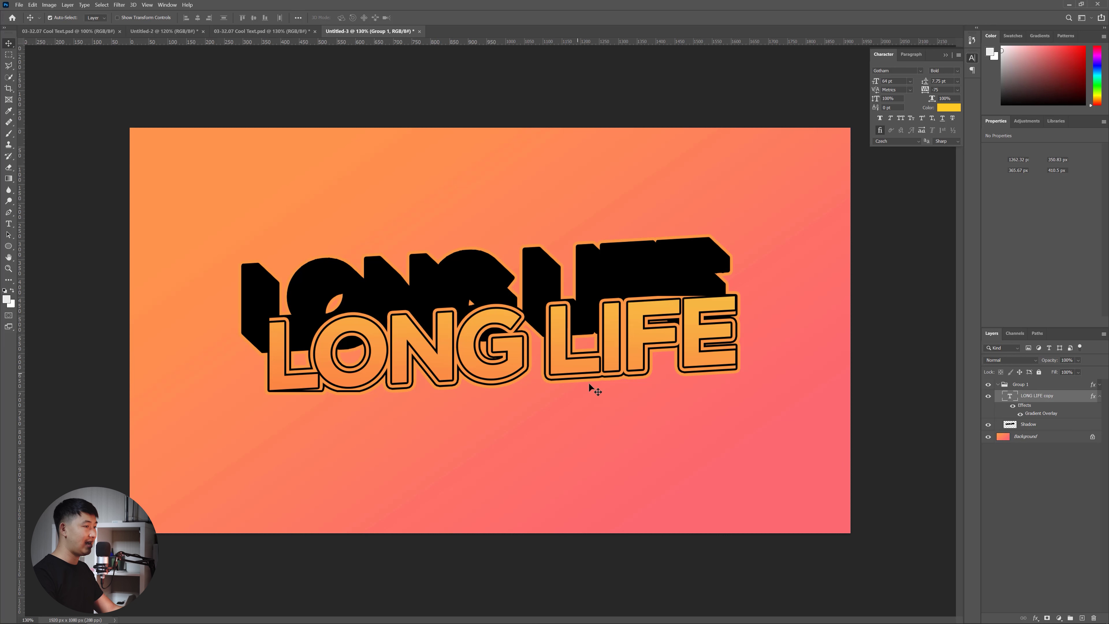
{"action": "left_click", "coordinate": [1006, 397]}
{"action": "key", "text": "ctrl+z"}
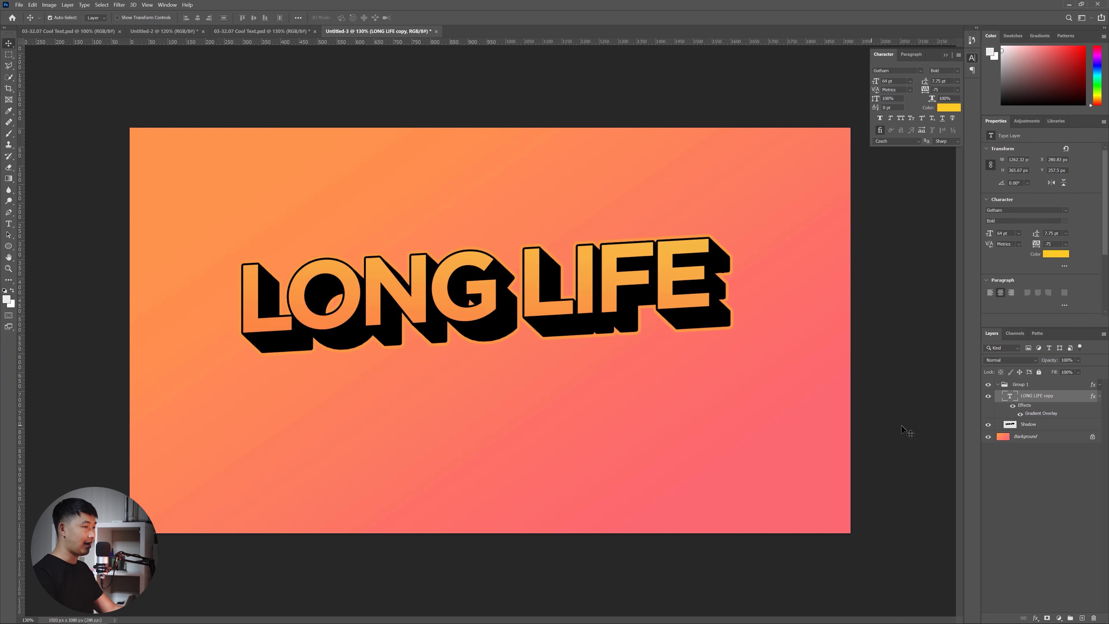
{"action": "left_click", "coordinate": [998, 385]}
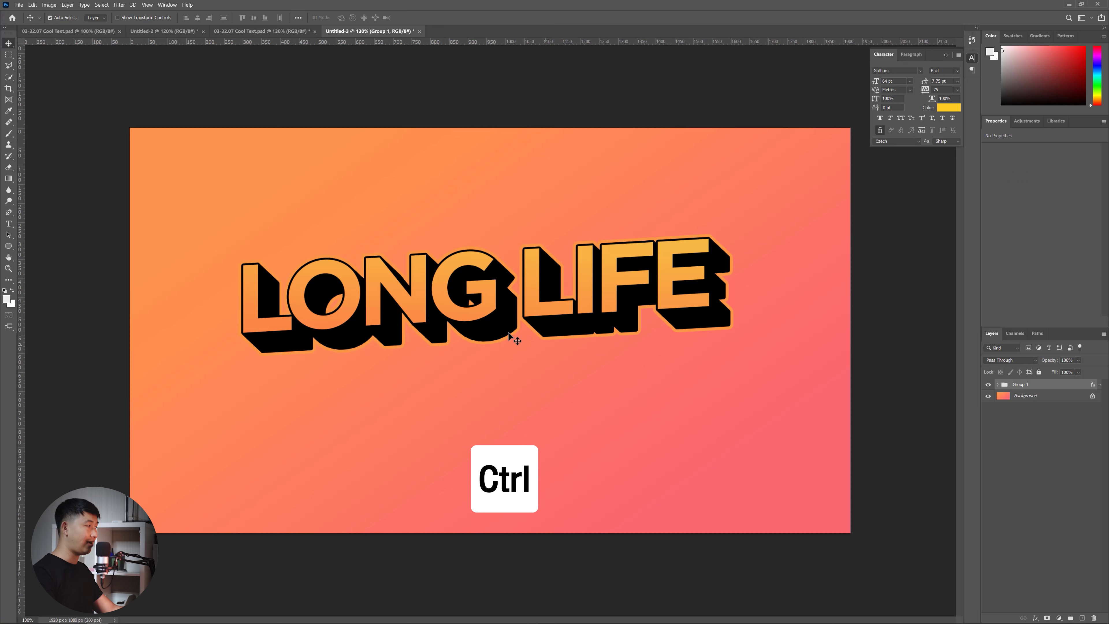
{"action": "mouse_move", "coordinate": [500, 298]}
{"action": "left_mouse_down"}
{"action": "mouse_move", "coordinate": [524, 328]}
{"action": "mouse_move", "coordinate": [489, 328]}
{"action": "mouse_move", "coordinate": [480, 342]}
{"action": "left_mouse_up"}
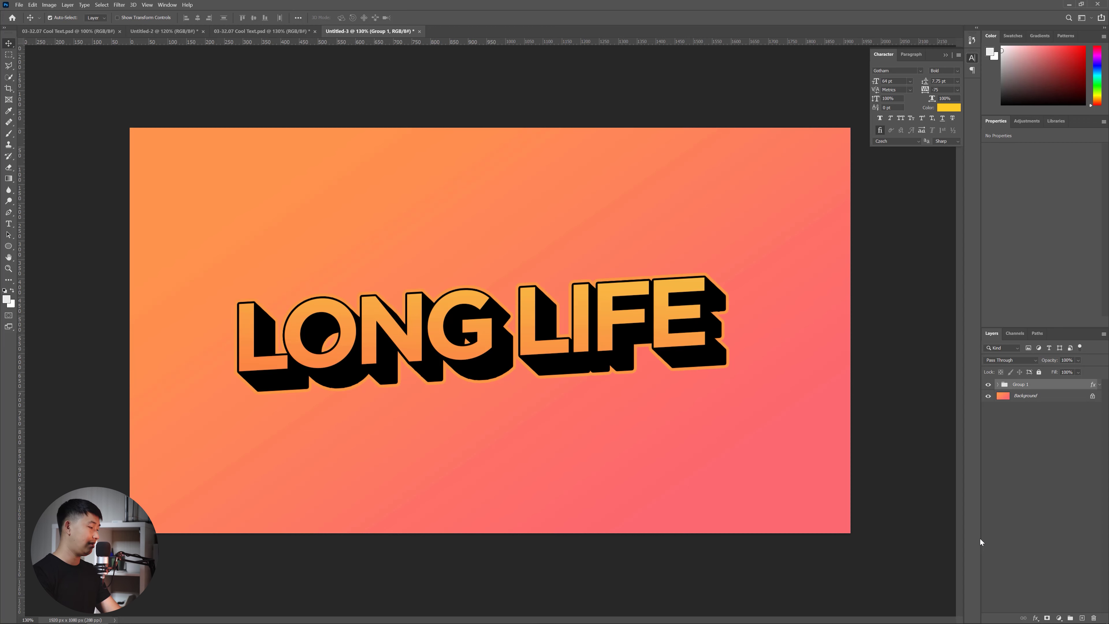
{"action": "key", "text": "ctrl+plus"}
{"action": "key", "text": "ctrl+plus"}
{"action": "key", "text": "ctrl+plus"}
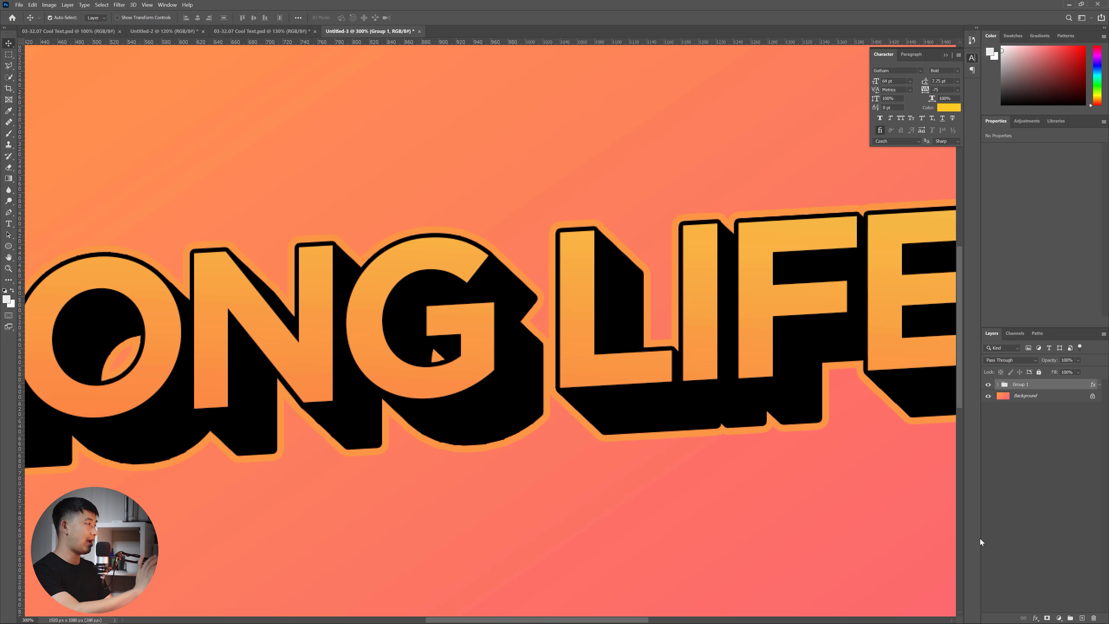
{"action": "key", "text": "ctrl+z"}
{"action": "key", "text": "ctrl+minus"}
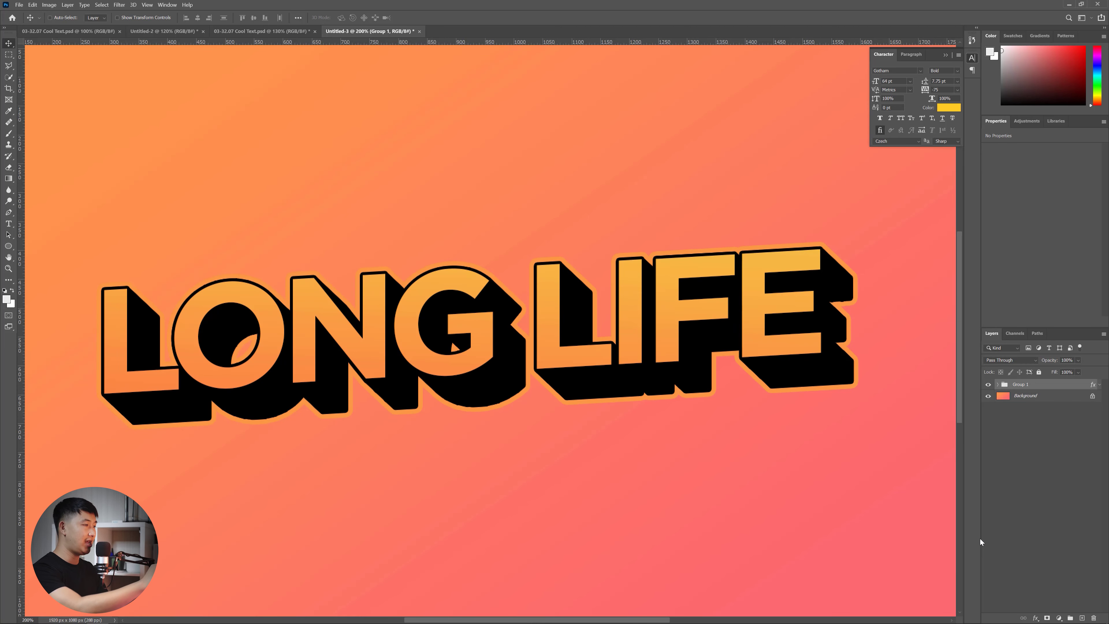
{"action": "key", "text": "ctrl+minus"}
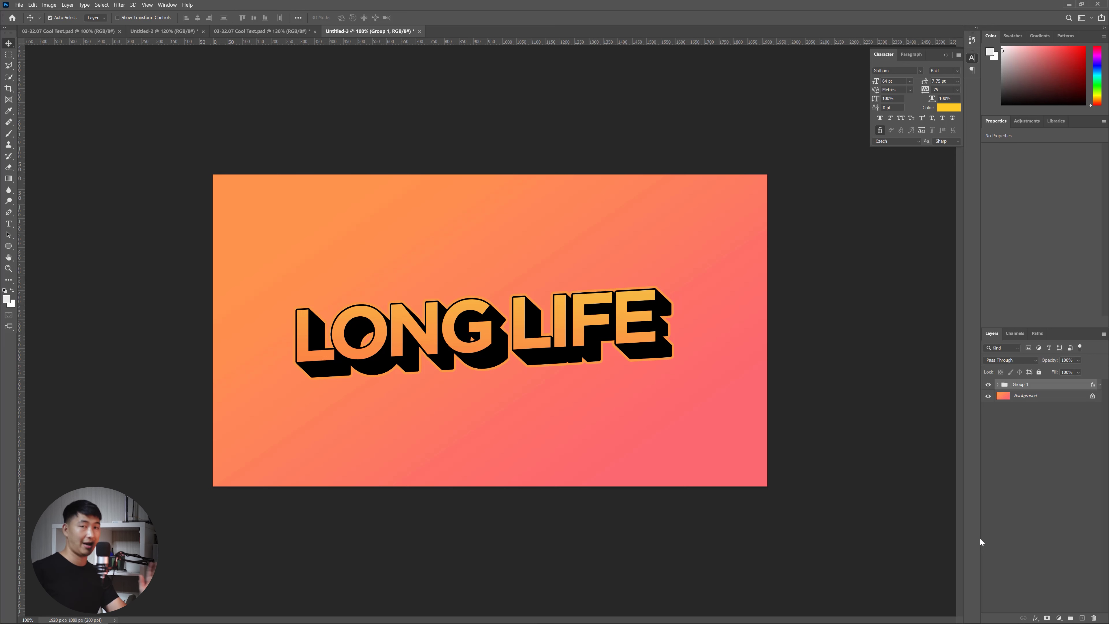
Switch to the 03-32.07 Cool Text.psd reference document
{"action": "left_click", "coordinate": [260, 33]}
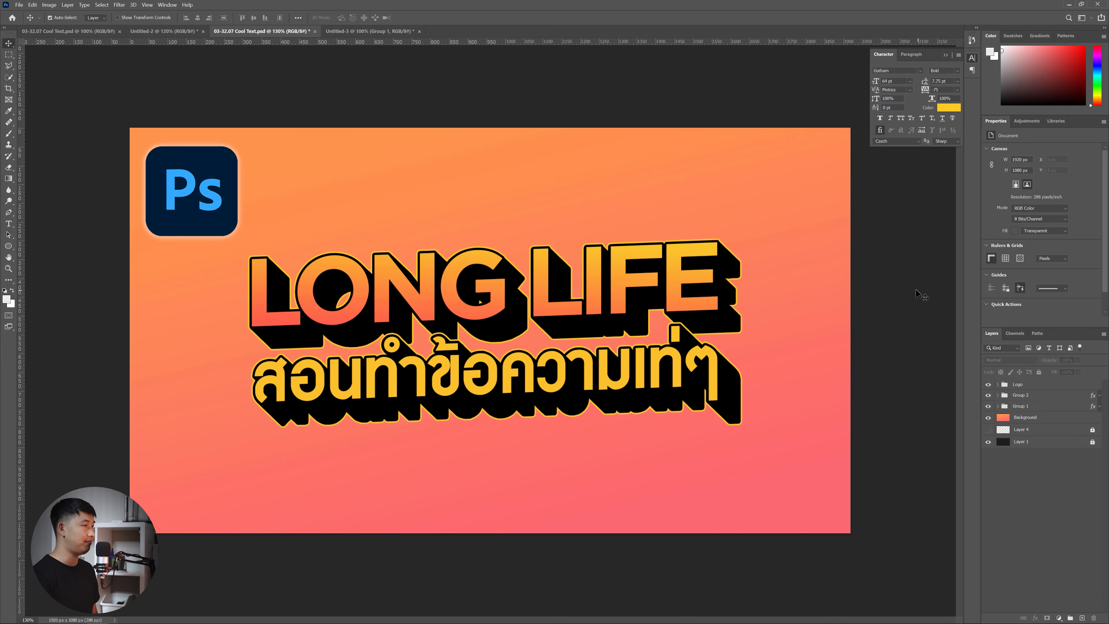